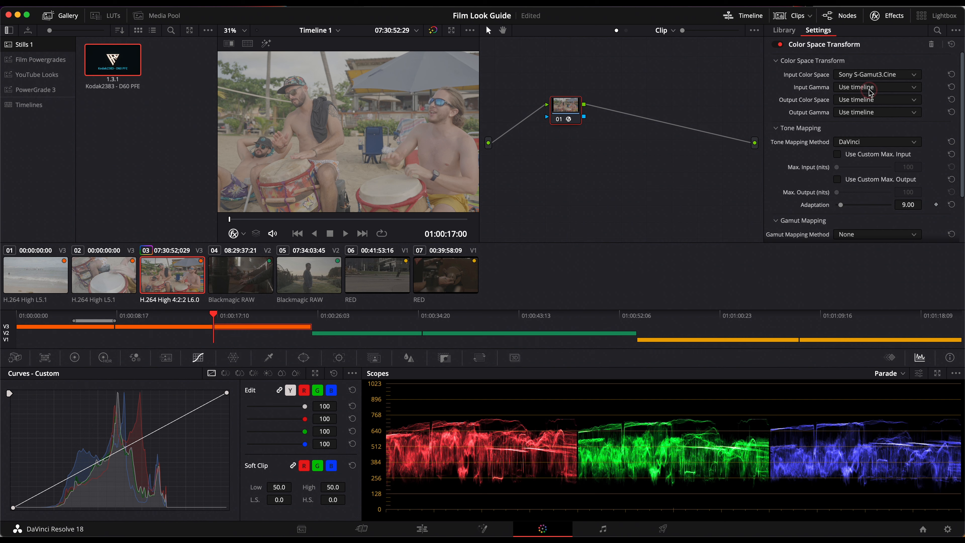
Set the Color Space Transform's input gamma to Sony S-Log3, output color space to Rec.709 and output gamma to Cineon Film Log
click(870, 88)
click(861, 126)
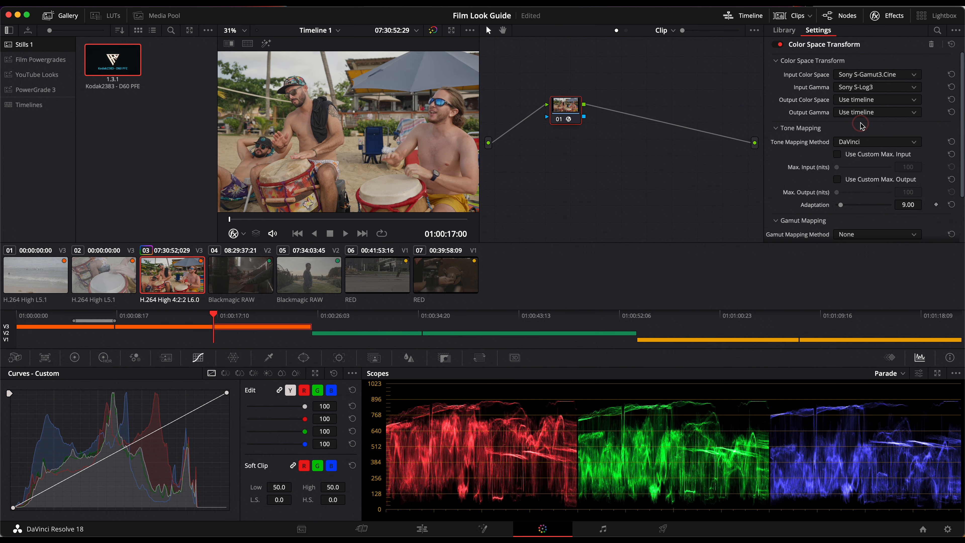
click(858, 101)
scroll(855, 160, down, 5)
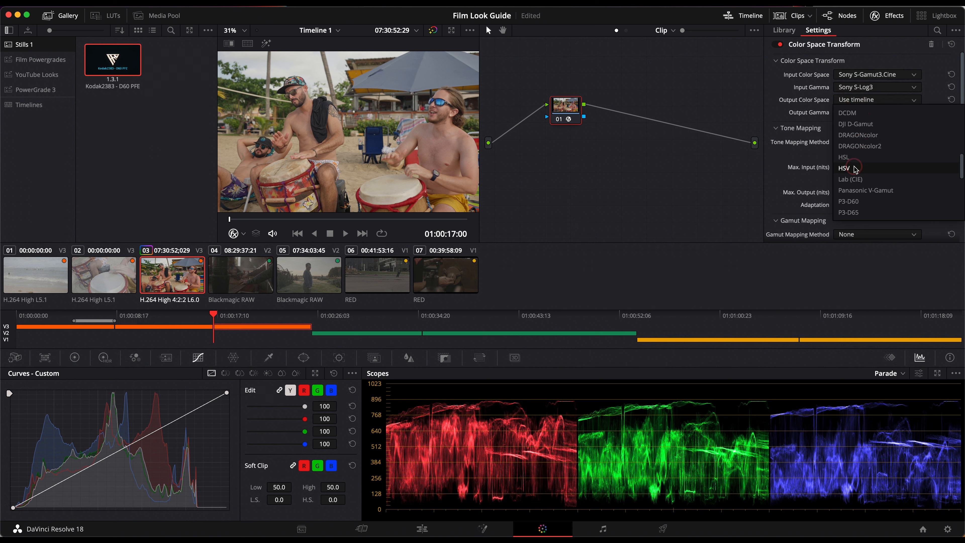
scroll(855, 168, down, 4)
click(853, 167)
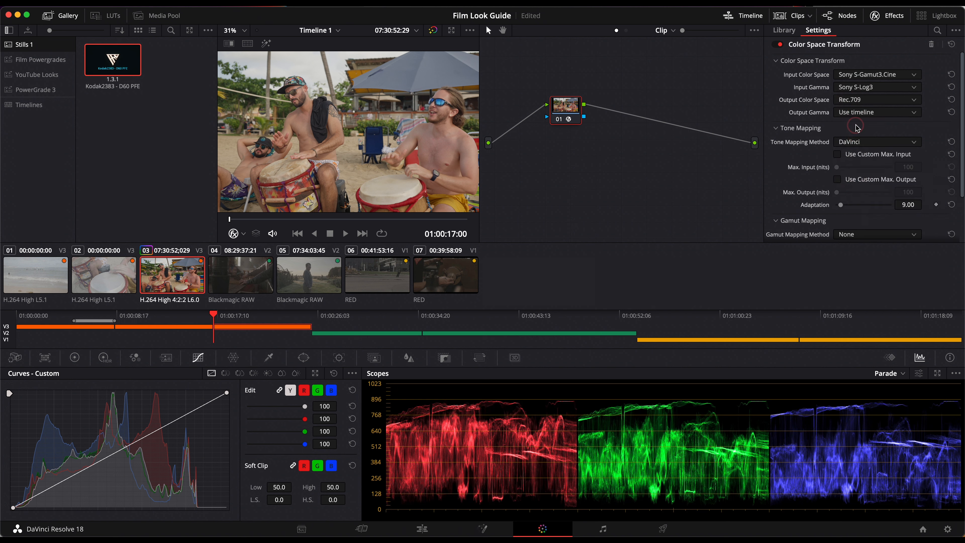
click(860, 113)
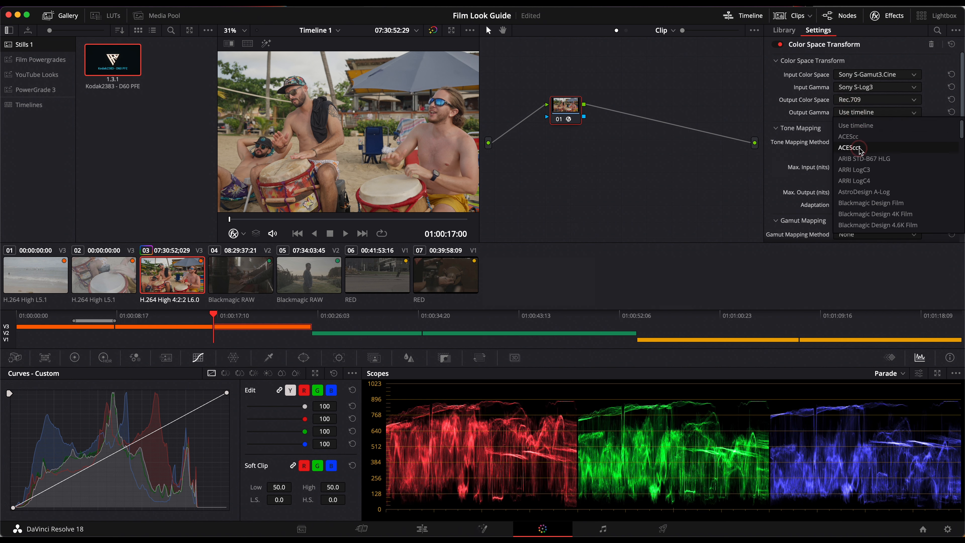
scroll(863, 171, down, 3)
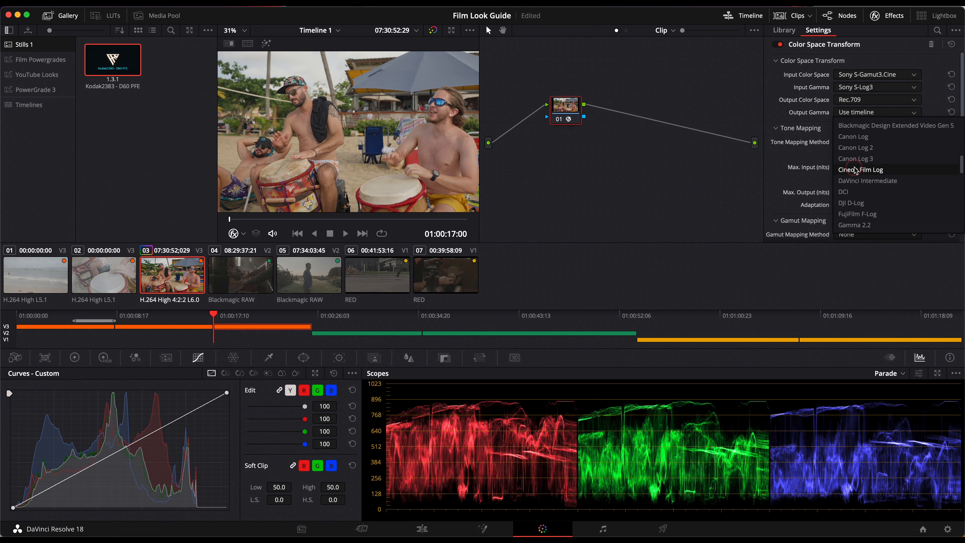
click(856, 170)
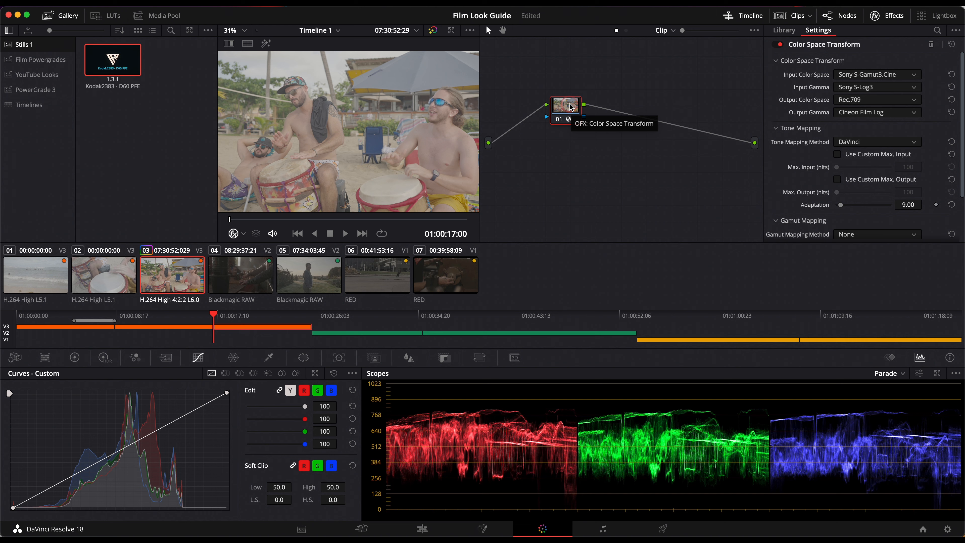
Add a serial node after the Color Space Transform node and apply the DCI-P3 Kodak 2383 D60 film look LUT to it
key(alt+s)
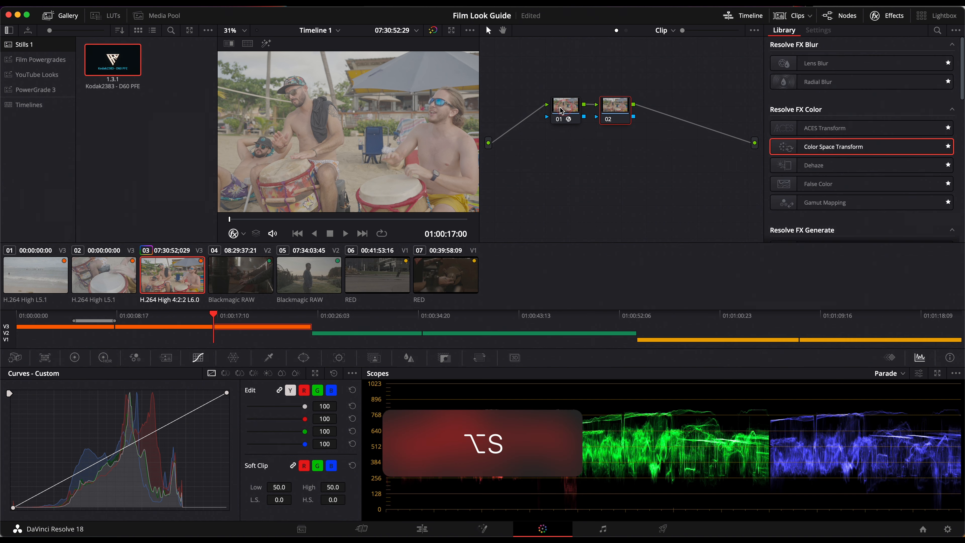
click(95, 19)
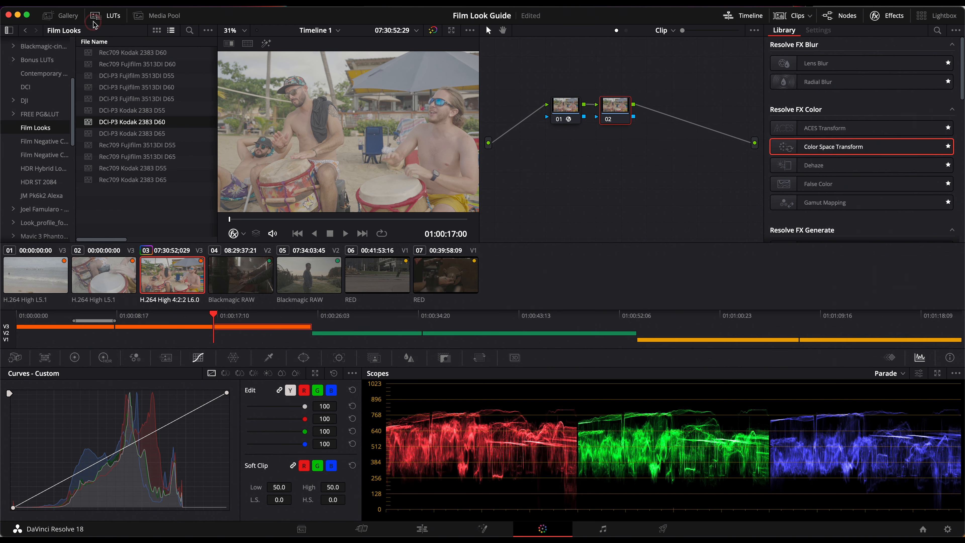
click(56, 143)
click(41, 128)
drag(159, 128, 622, 111)
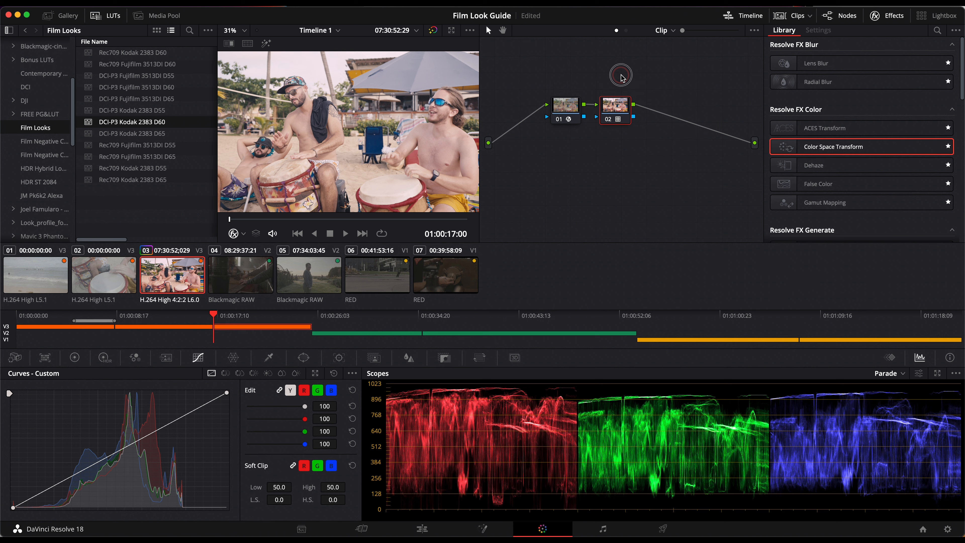
Combine the Color Space Transform and LUT nodes into a compound node labelled "Film PE"
right_click(561, 171)
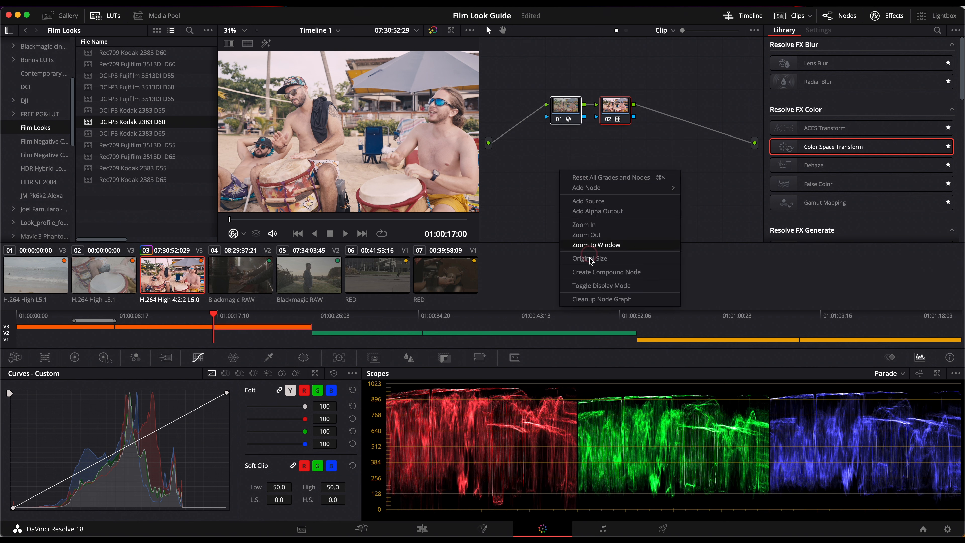
click(607, 272)
key(Tab)
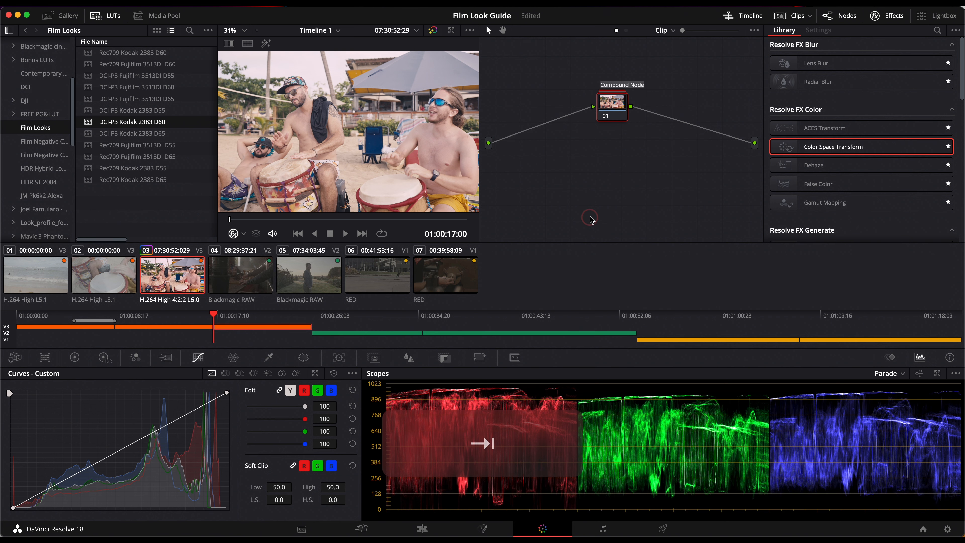
text(Fi)
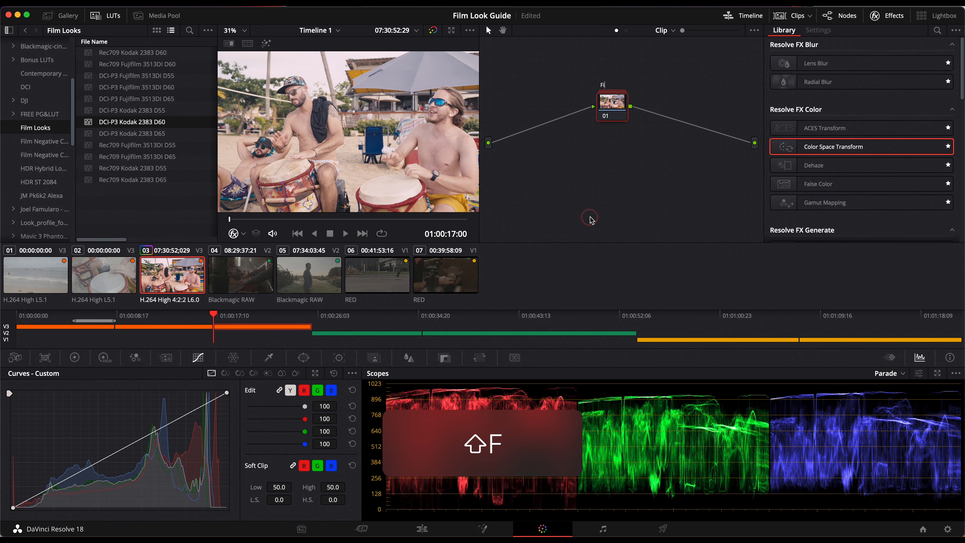
text(lm PE)
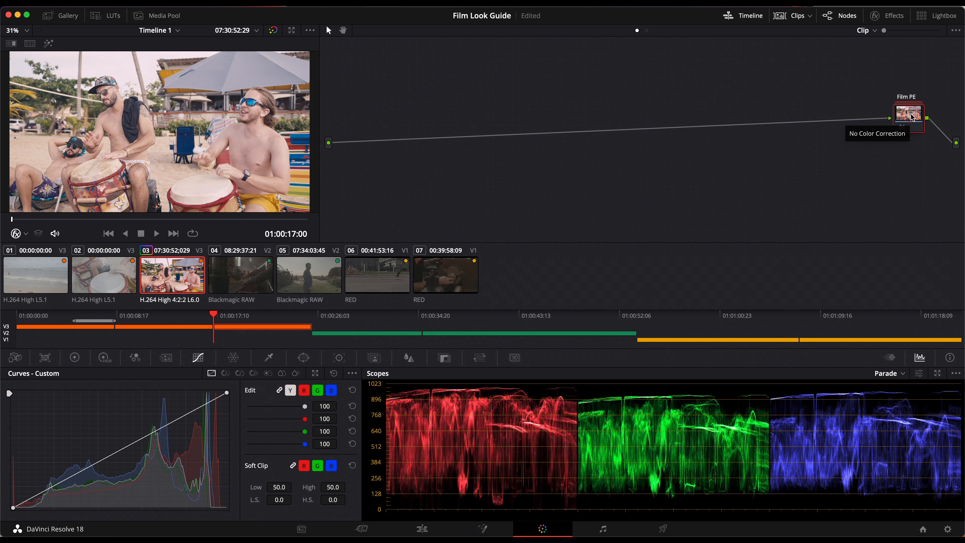
Add a serial node before the Film PE compound node and label it "Vignette"
key(super+s)
key(Tab)
text(V)
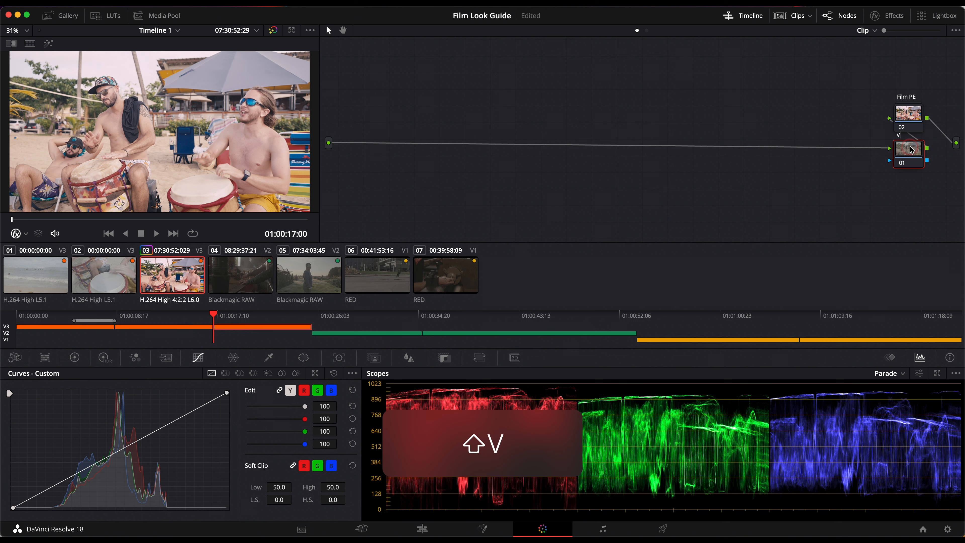
text(ignette)
key(Return)
Add a serial node before the Vignette node and label it "Film G"
key(shift+s)
text(Film G)
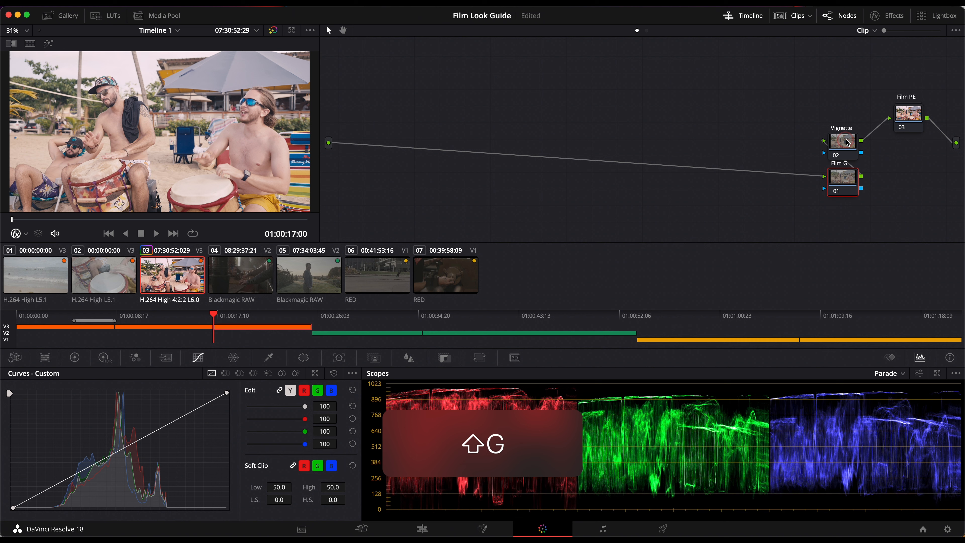
key(Return)
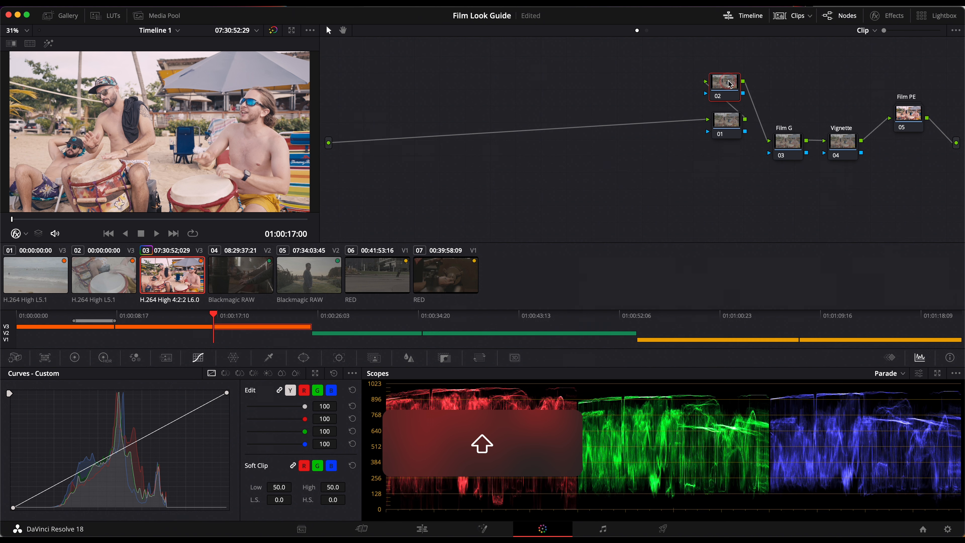
Label the two nodes ahead of Film G "Glow" and "Haltion", with Haltion as the first in the chain
text(Glow)
key(Return)
click(726, 123)
text(Ha)
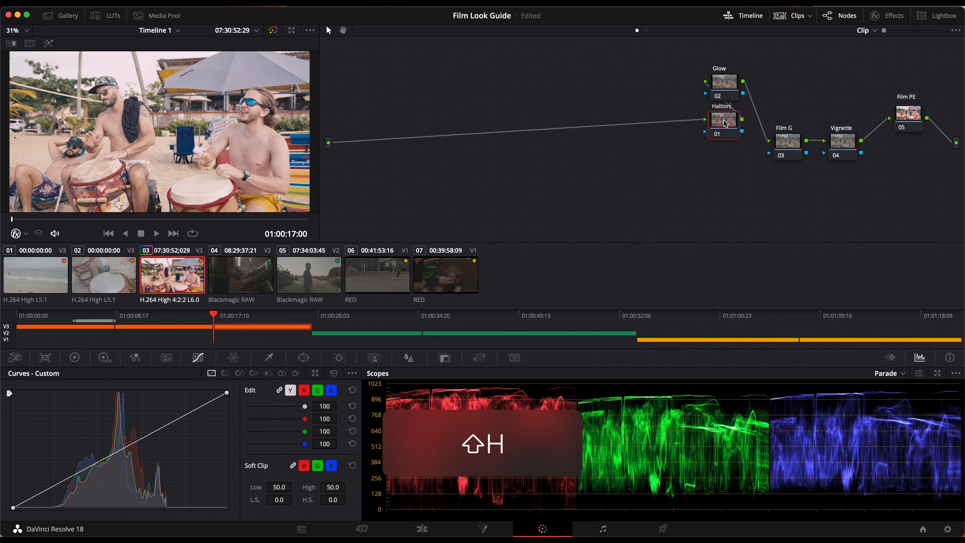
text(ltion)
key(Return)
Insert a serial node before the Haltion node and label it "S-Curve"
key(shift+s)
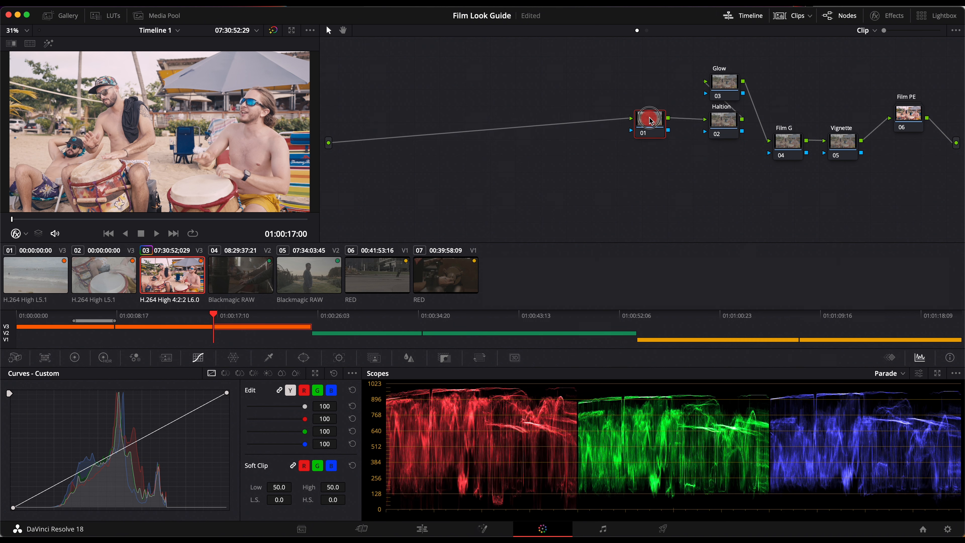
drag(651, 118, 652, 118)
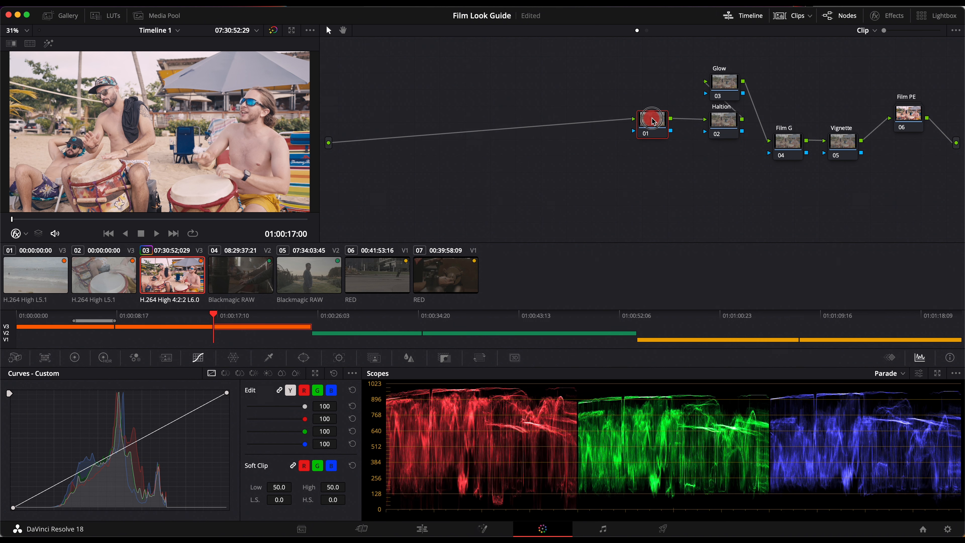
key(Tab)
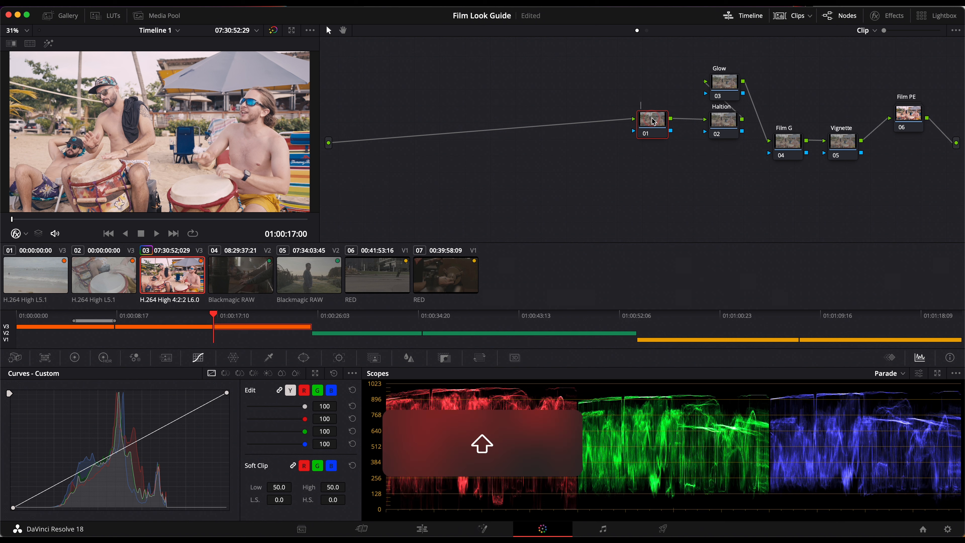
text(S-)
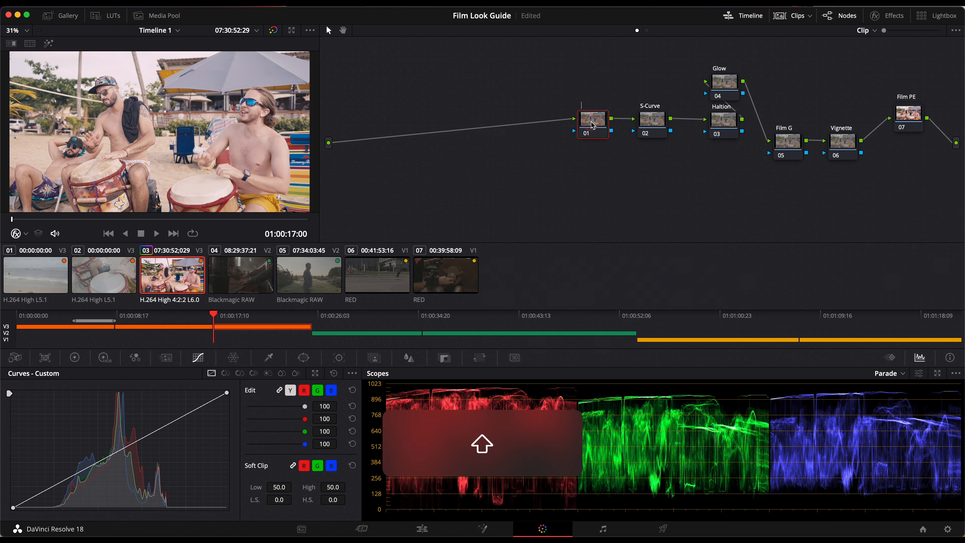
Label the node placed before S-Curve "Saturation"
text(Satu)
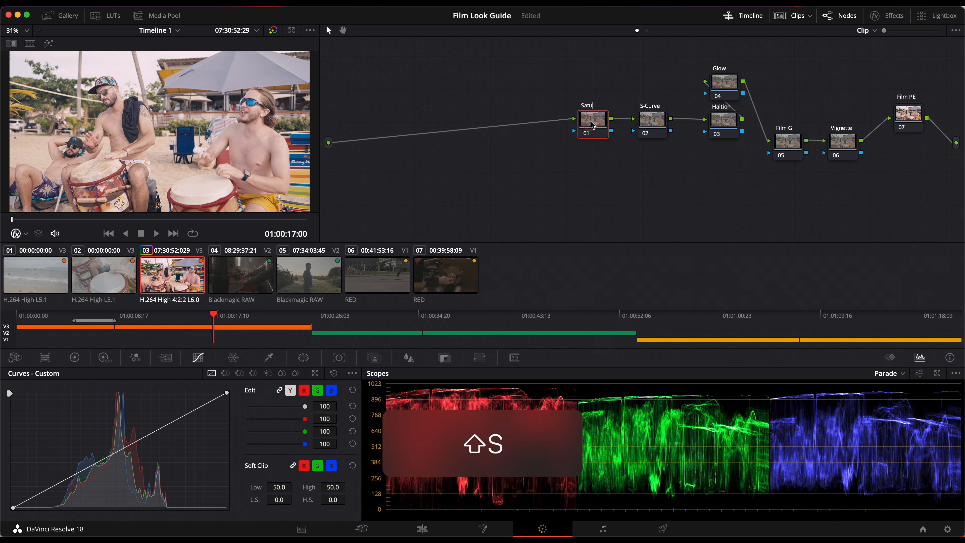
text(ration)
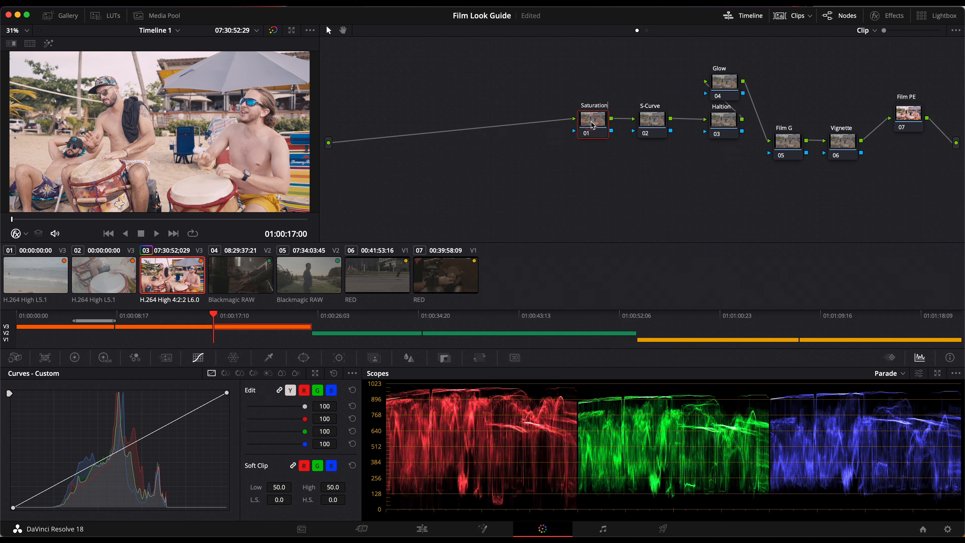
key(Return)
Add a serial node before the Saturation node and label it "Expo"
key(shift+s)
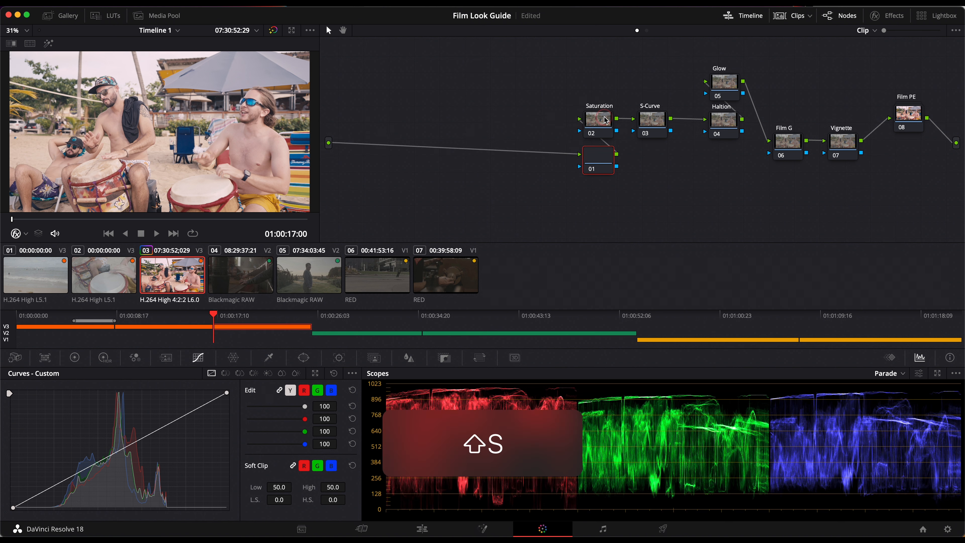
key(Tab)
text(Ex)
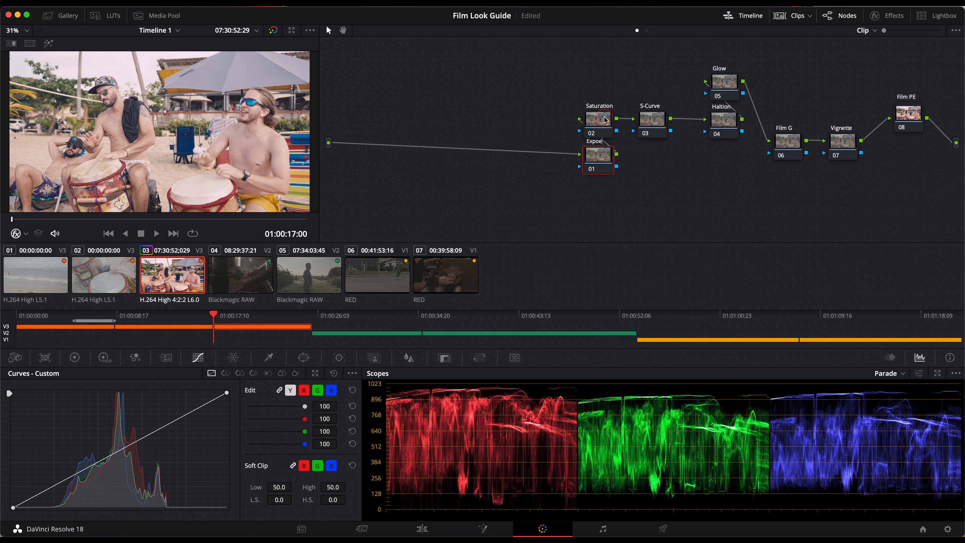
Add a serial node before Expo, label it "White B" and line it up in the row ahead of Expo
key(shift+s)
key(Tab)
text(White)
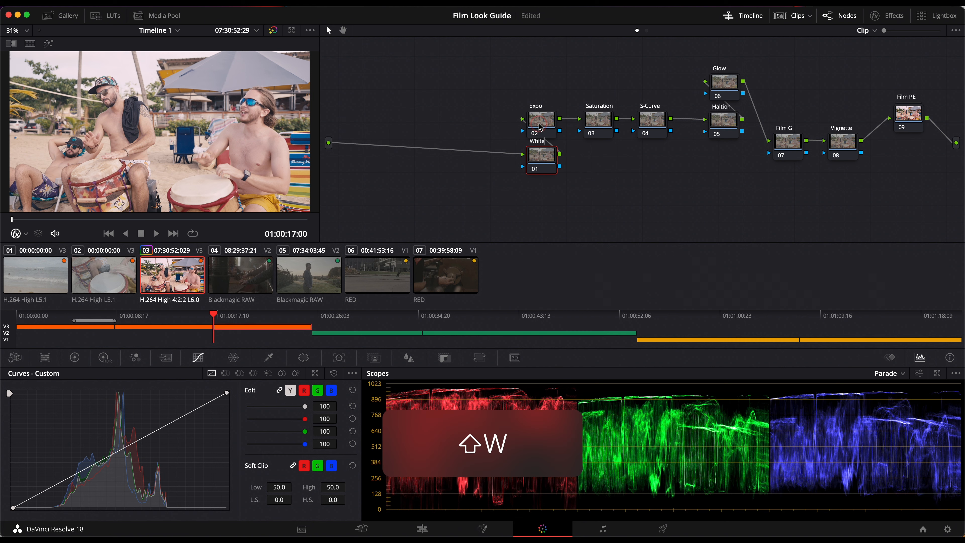
text( B)
key(Return)
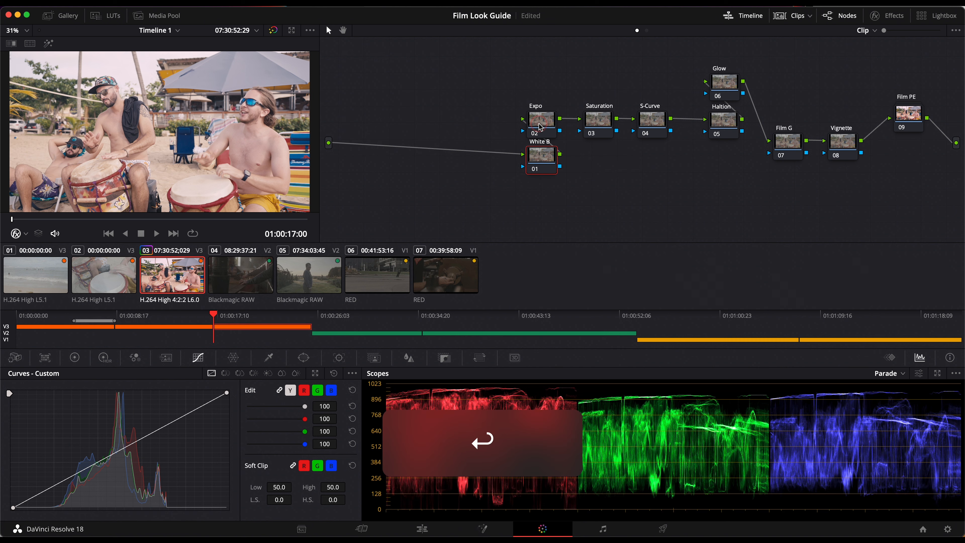
drag(553, 160, 499, 128)
Add a serial node before White B, label it "Noise R." and line it up at the start of the node row
key(shift+s)
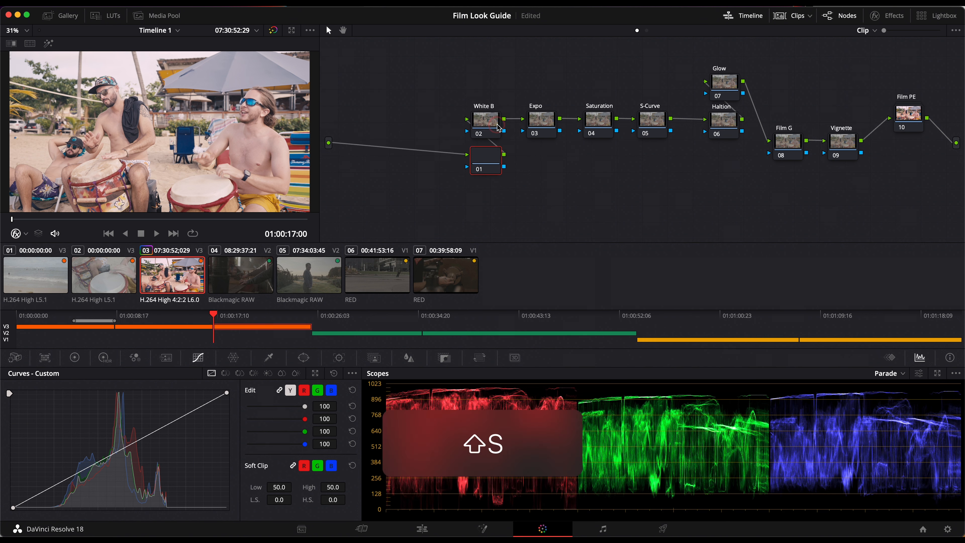
key(Tab)
text(N)
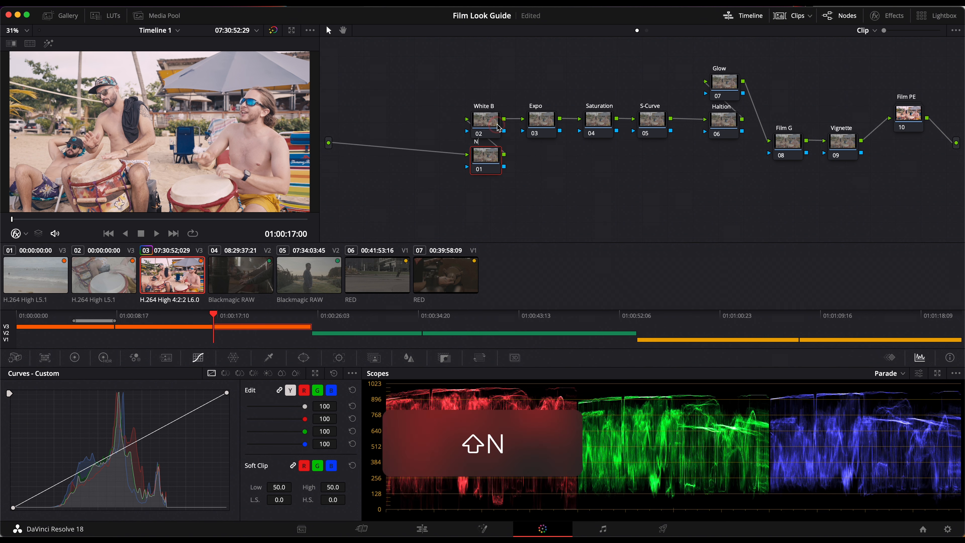
text(oise R.)
key(Return)
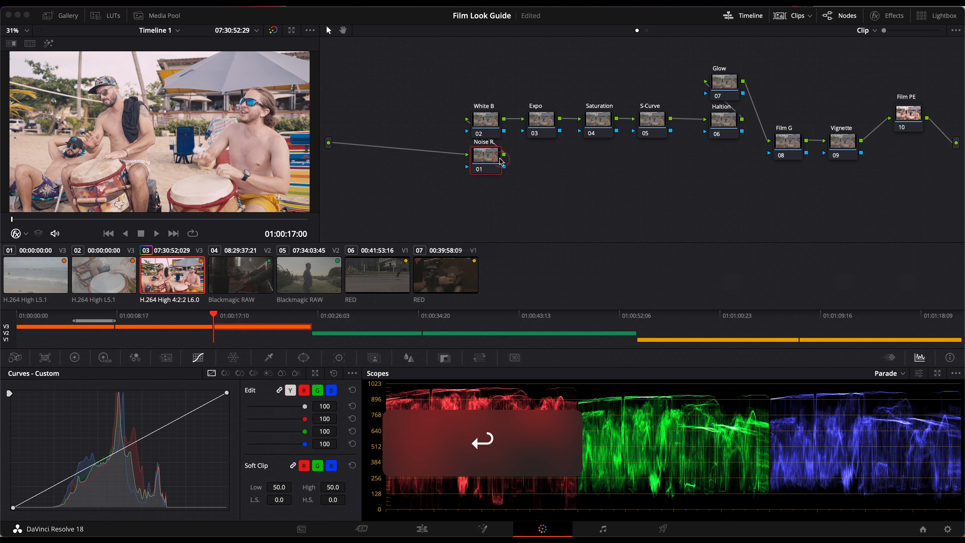
drag(482, 156, 430, 124)
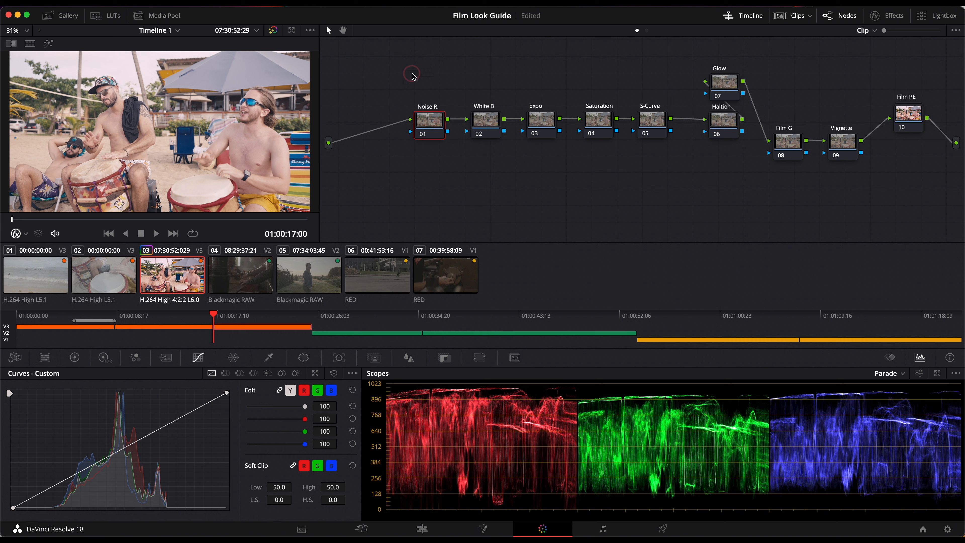
Select the entire node tree and shift it slightly toward the graph's input and downward to center it
drag(414, 68, 907, 203)
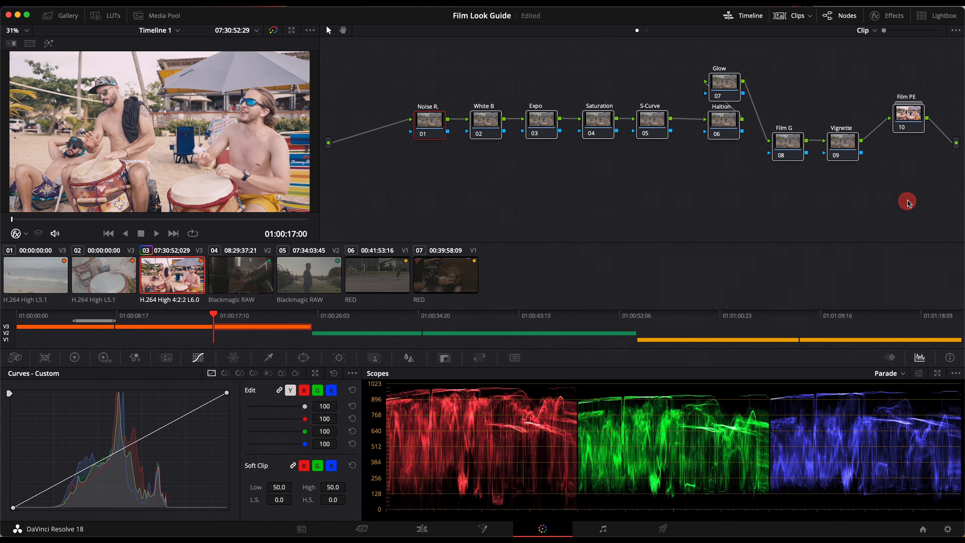
drag(906, 122, 885, 129)
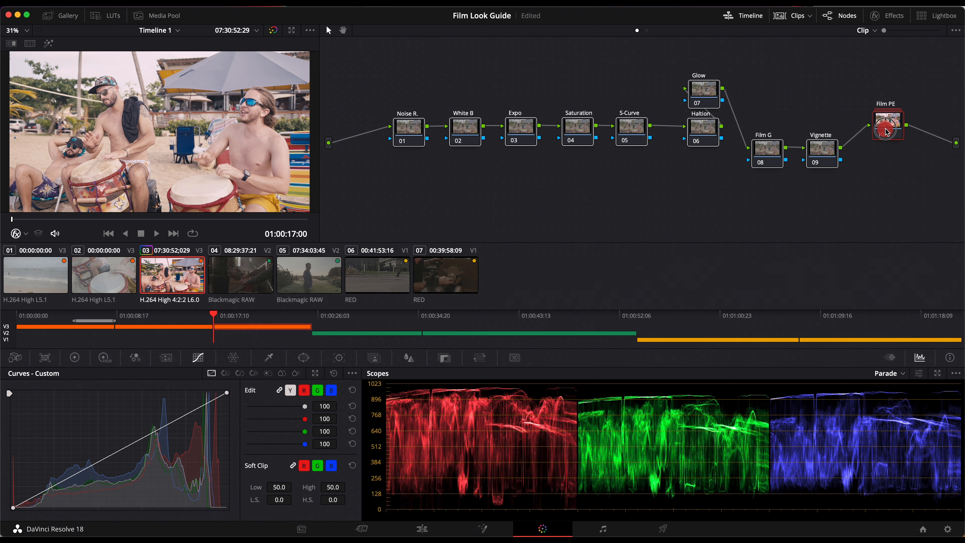
click(741, 191)
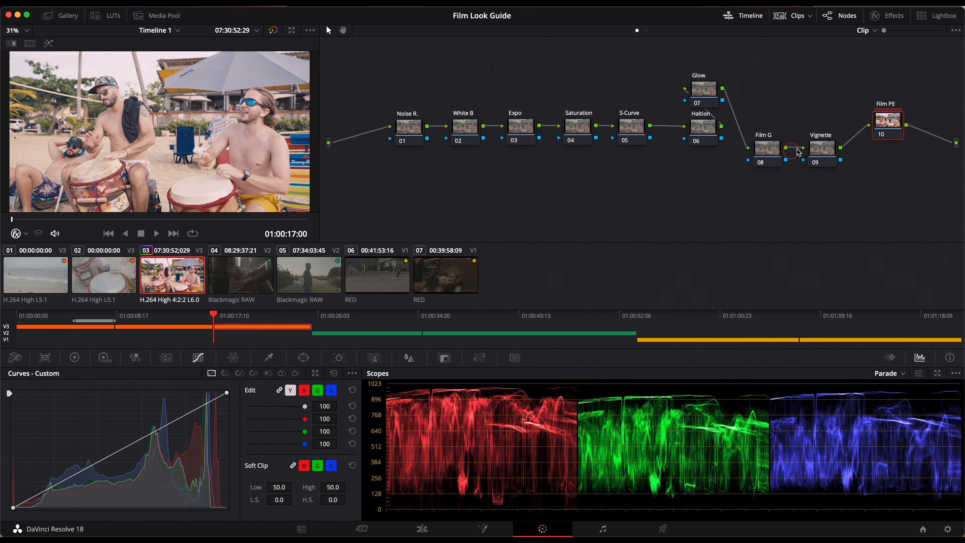
Apply the Resolve FX Glow effect from the effects library to the Glow node
click(704, 93)
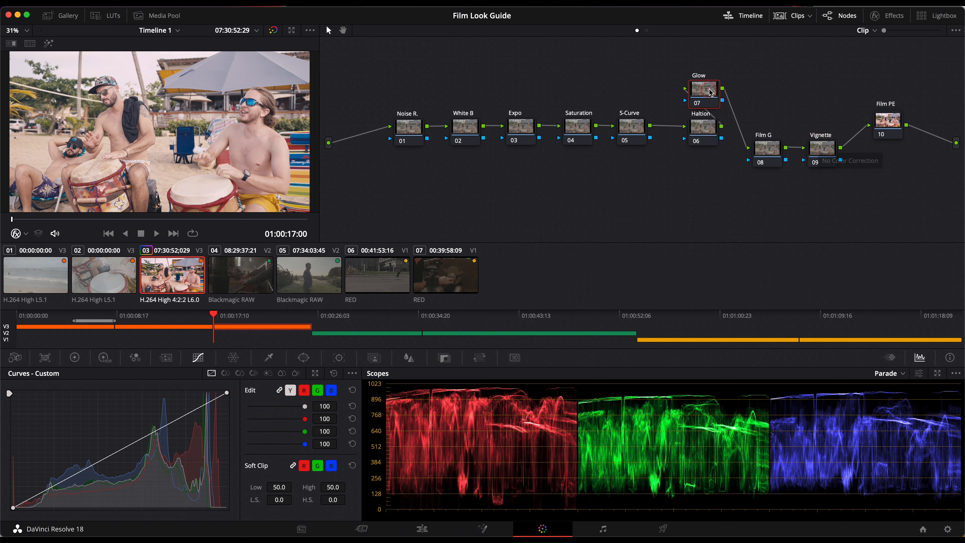
click(905, 16)
scroll(851, 148, down, 5)
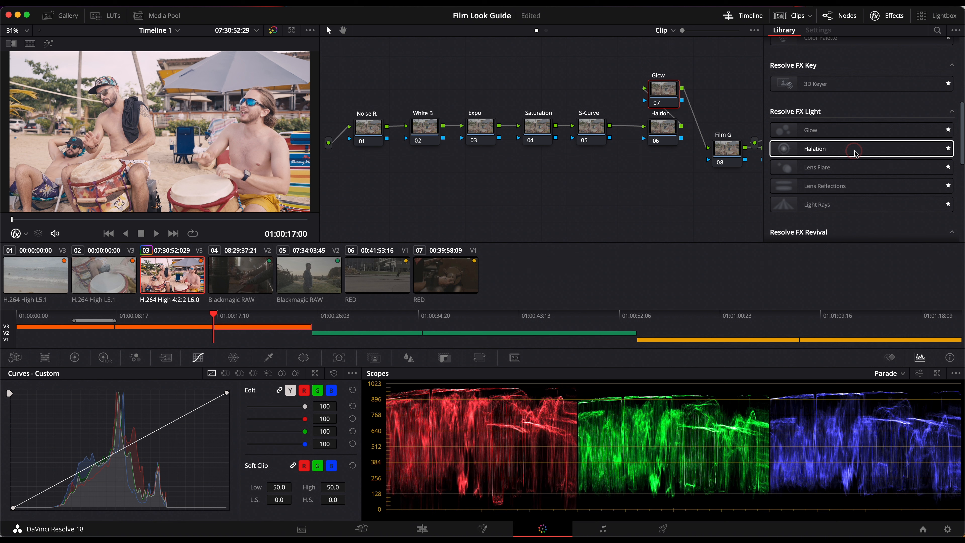
click(850, 129)
drag(851, 129, 661, 90)
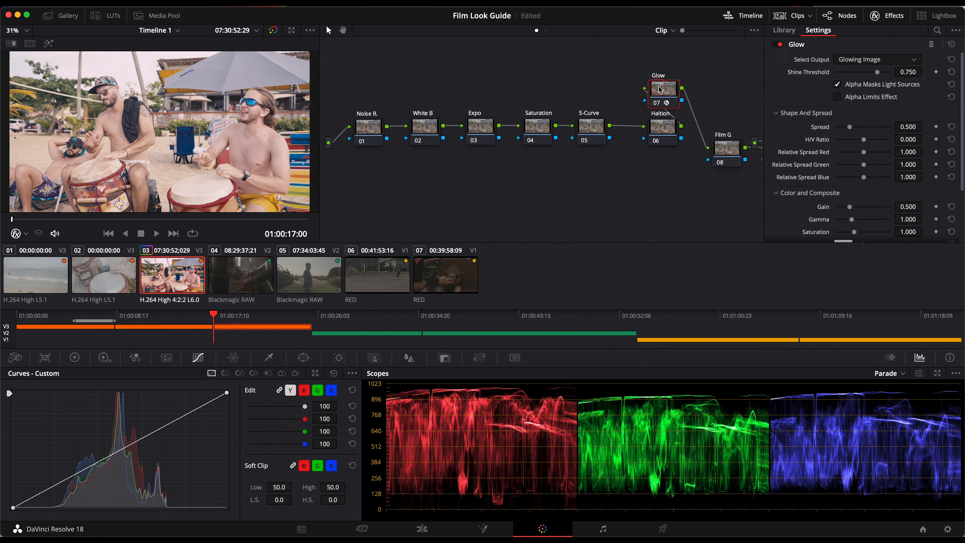
Set the Glow effect's composite type to Softlight and compare the full-screen image with the node off and on
scroll(866, 154, down, 4)
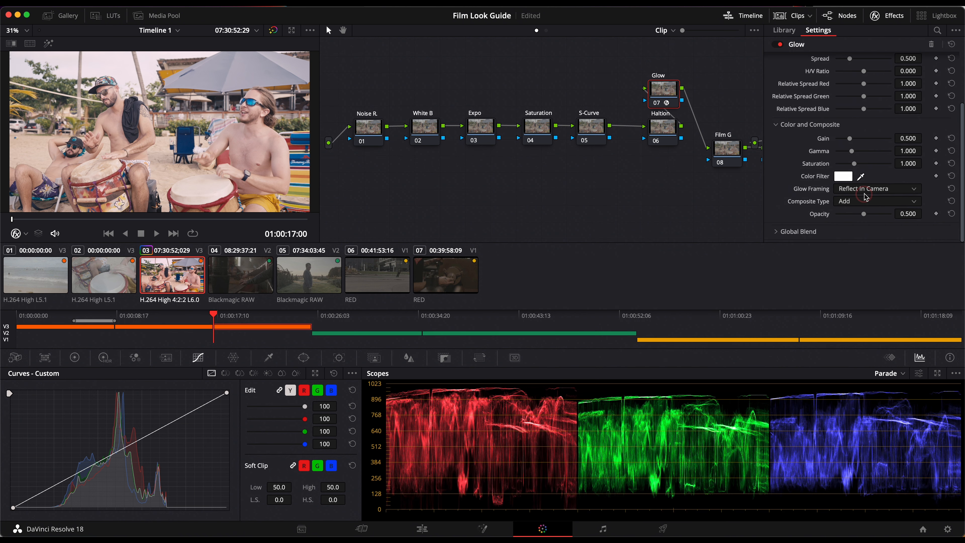
click(863, 201)
click(860, 302)
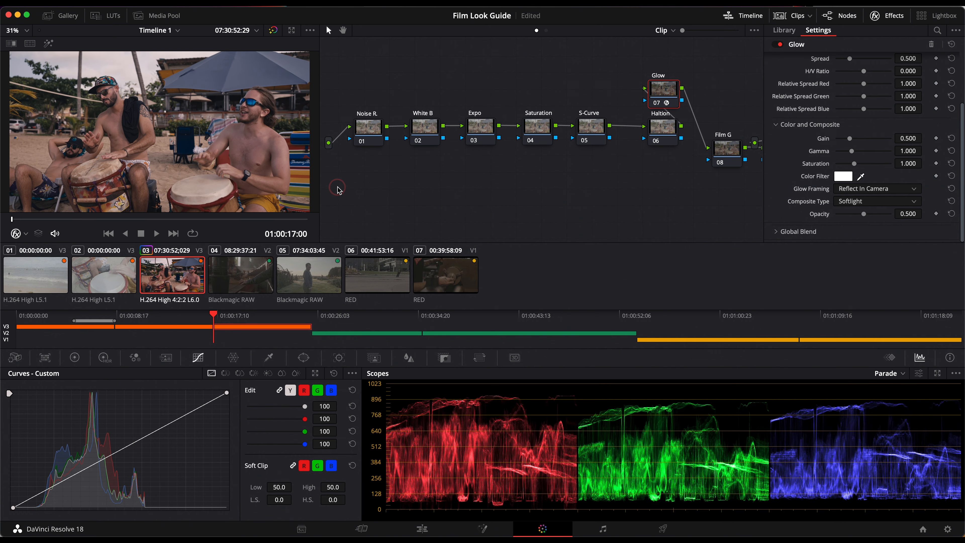
key(super+f)
key(super+d)
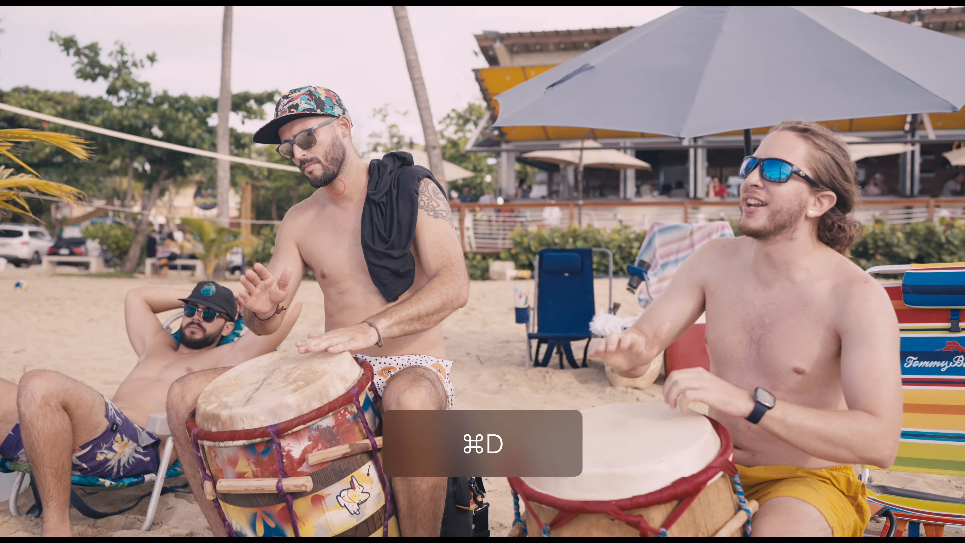
key(super+d)
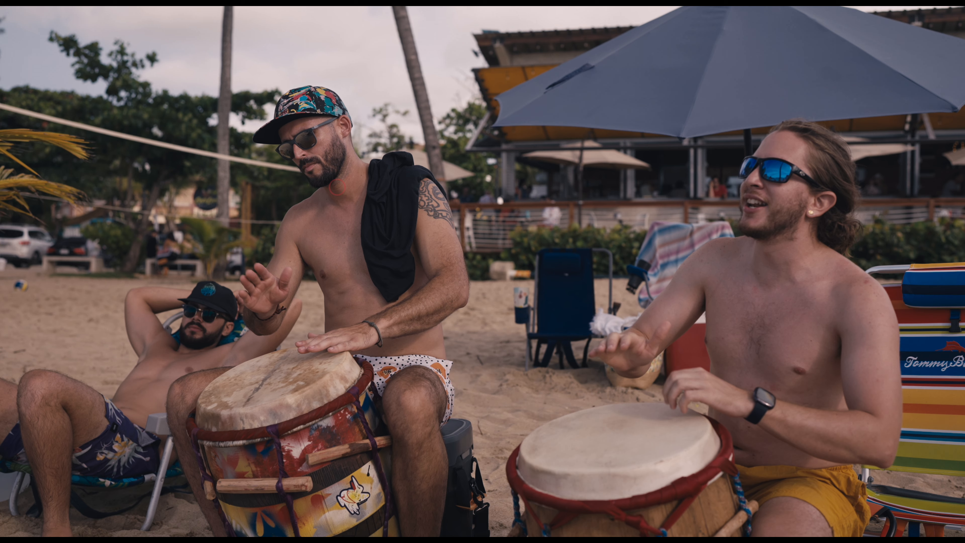
key(Escape)
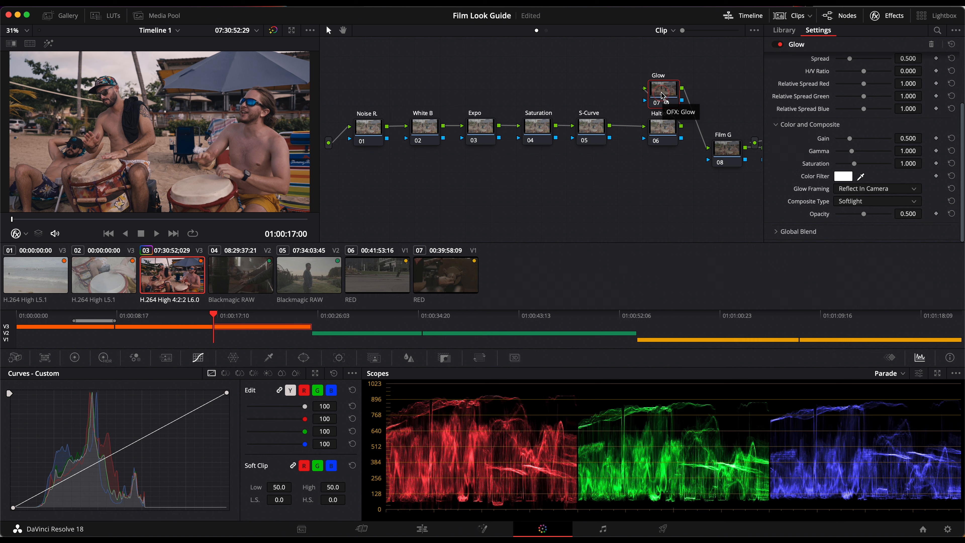
Apply the Resolve FX Halation effect to the Haltion node, close the effects library and save the project
click(663, 128)
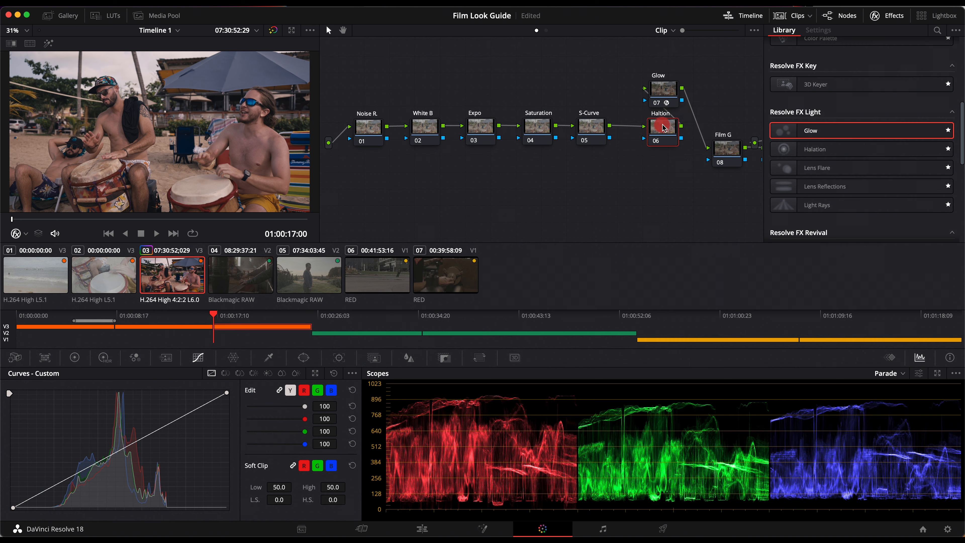
drag(811, 149, 671, 127)
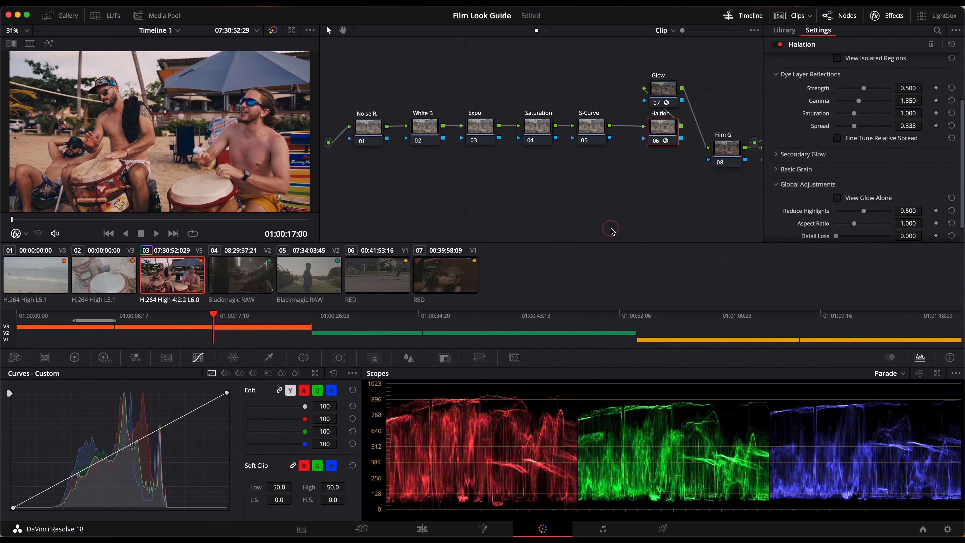
click(878, 22)
key(super+s)
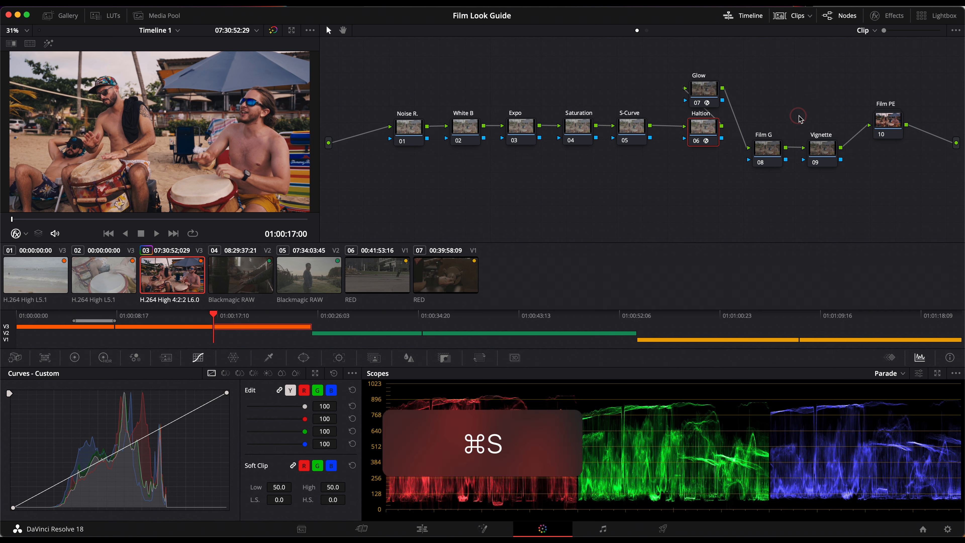
Apply the Resolve FX Film Grain effect to the Film G node
click(768, 150)
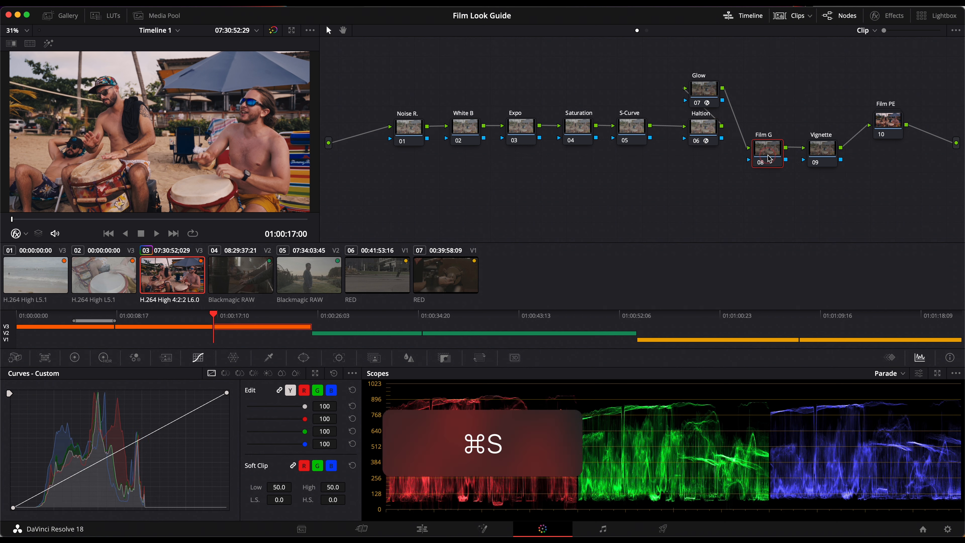
click(876, 23)
scroll(828, 190, down, 5)
drag(823, 231, 727, 149)
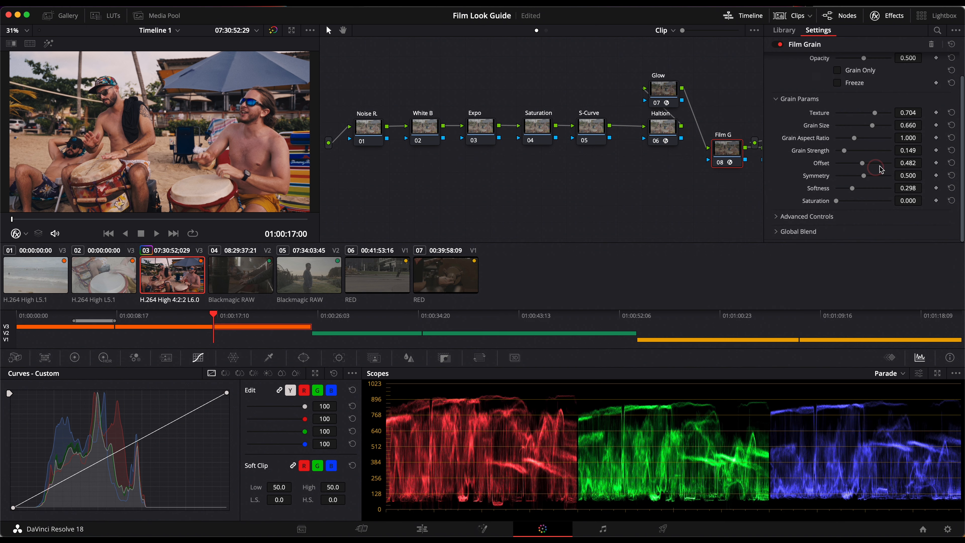
Set the Film Grain preset to 35mm 400T and check the grain full screen with the node toggled
scroll(883, 150, up, 2)
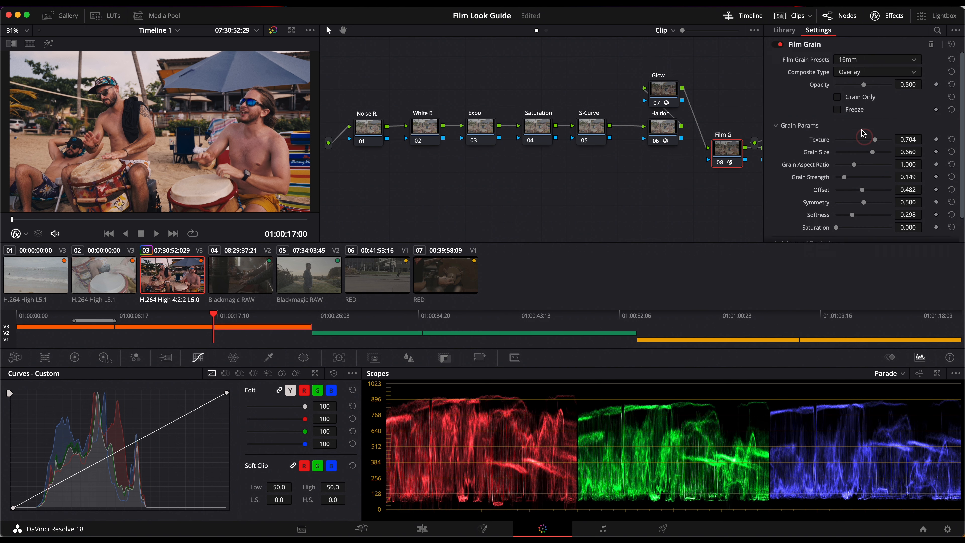
click(858, 59)
scroll(870, 156, down, 4)
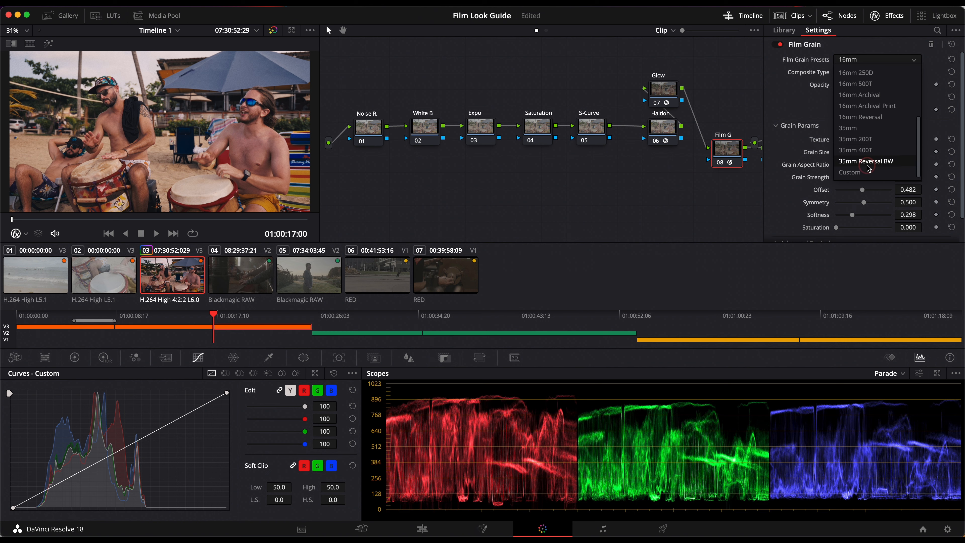
click(868, 151)
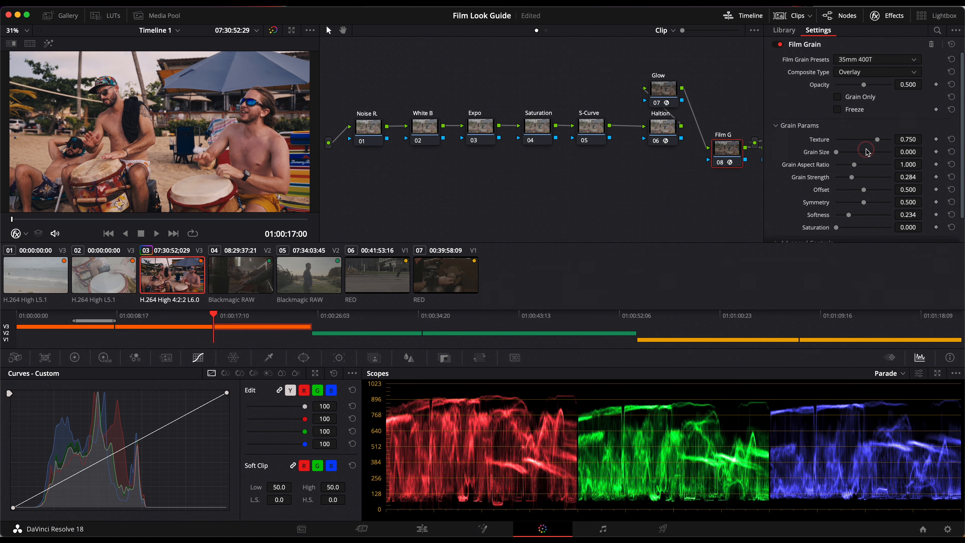
key(super+f)
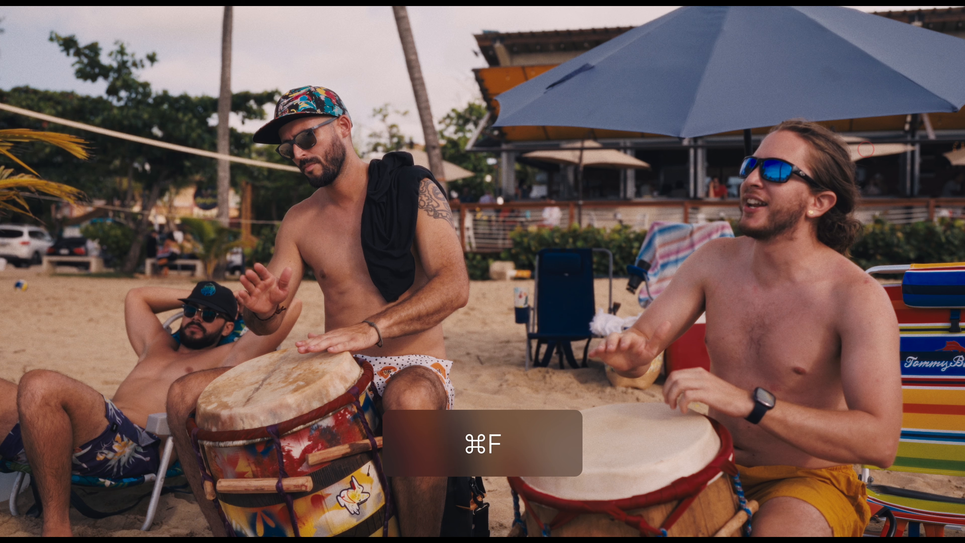
key(super+d)
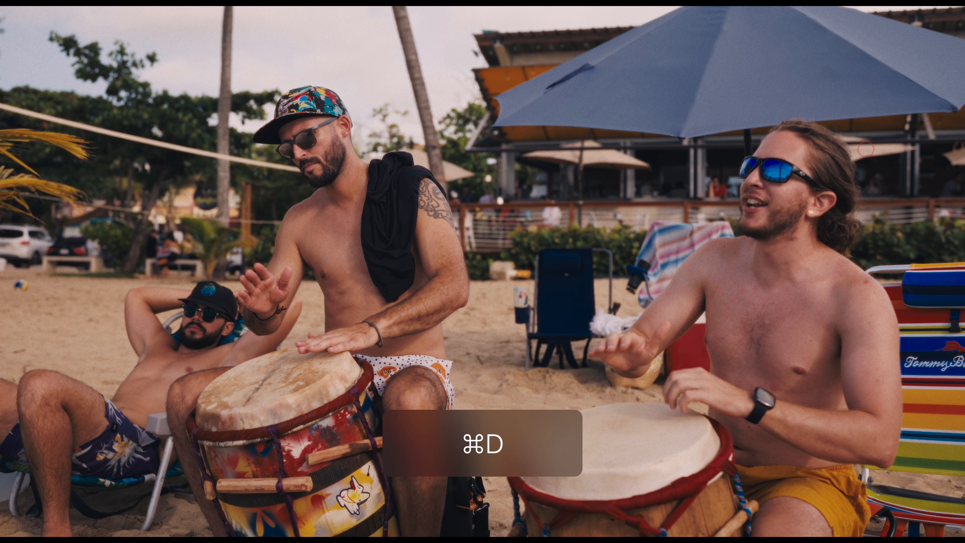
key(super+f)
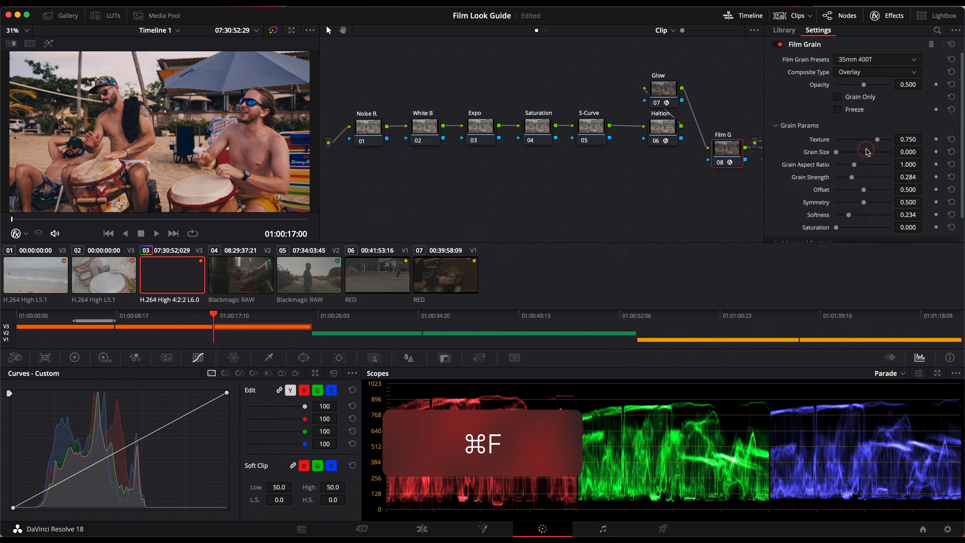
click(887, 15)
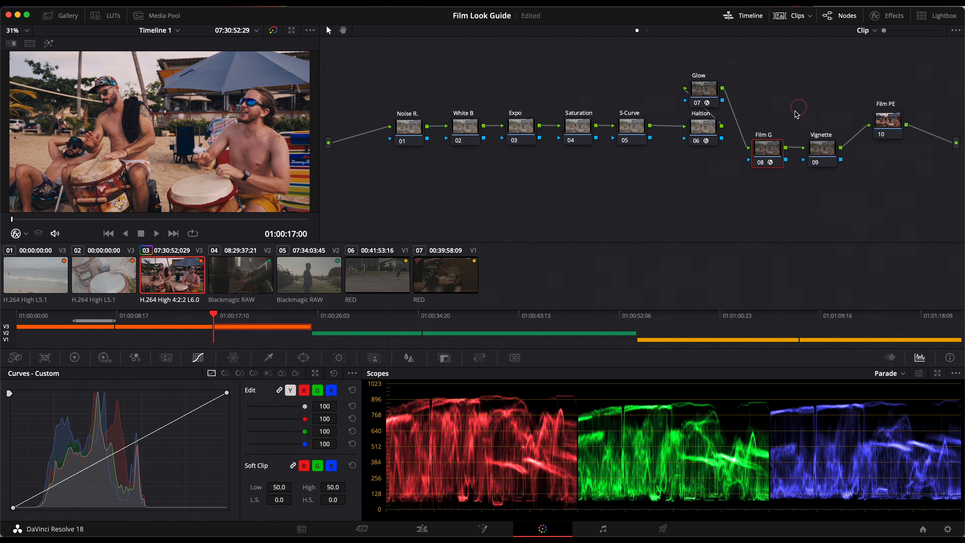
Apply the Resolve FX Vignette effect to the Vignette node
click(829, 153)
click(887, 15)
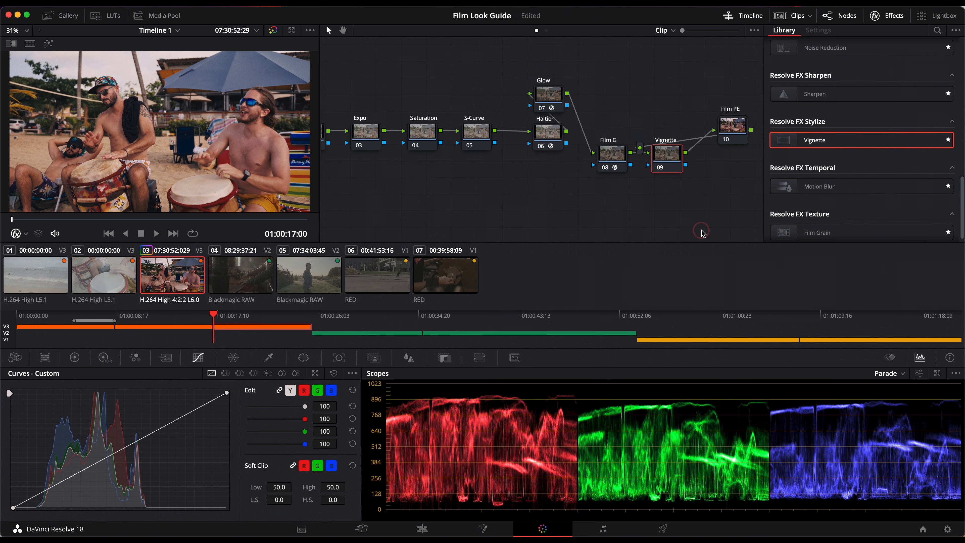
drag(817, 141, 676, 154)
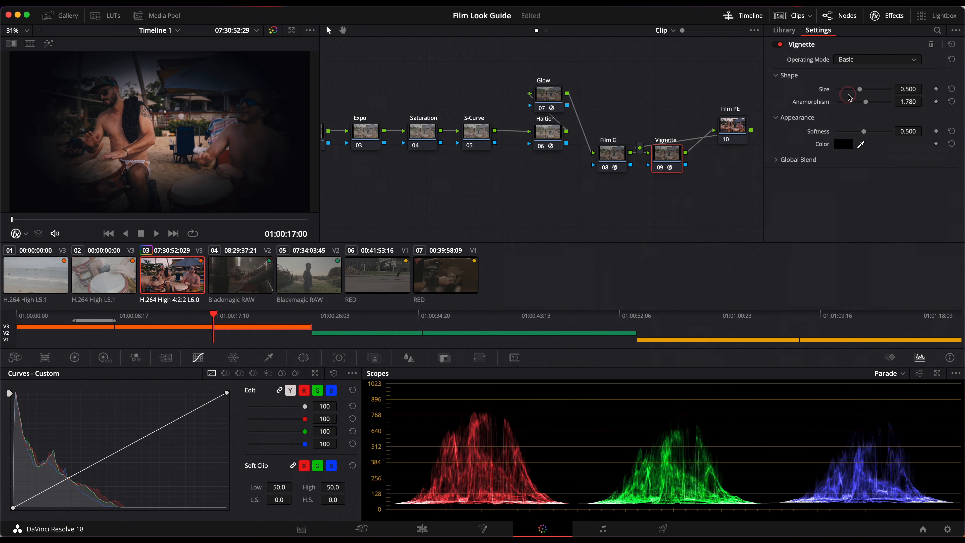
Set the vignette's size to 1.000 and softness to 0.927, checking it full screen with the node off and on
drag(861, 92, 905, 87)
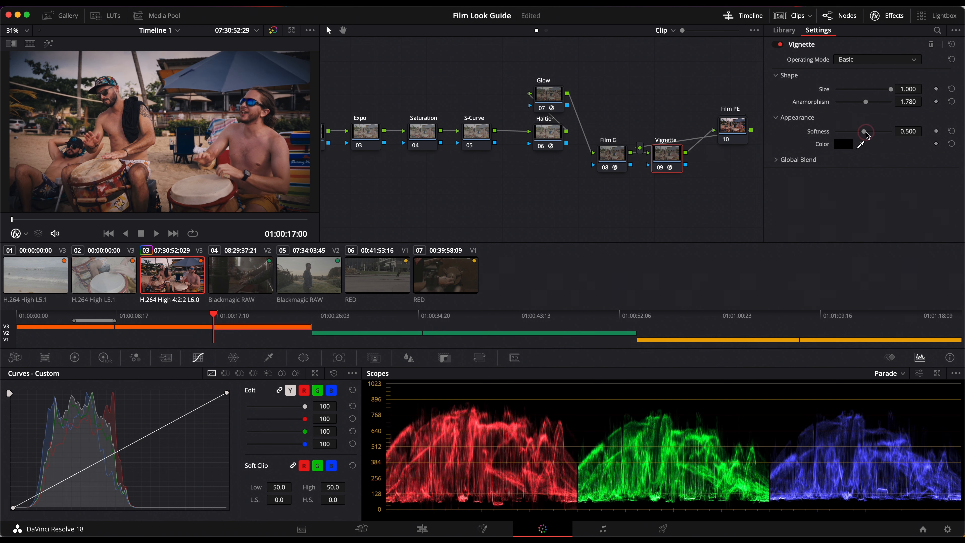
drag(867, 133, 888, 136)
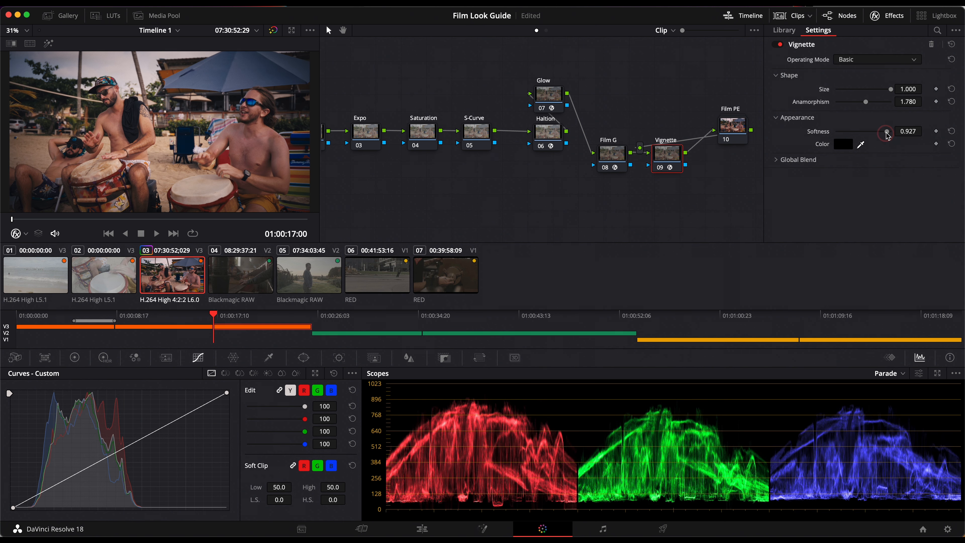
key(super+f)
key(super+d)
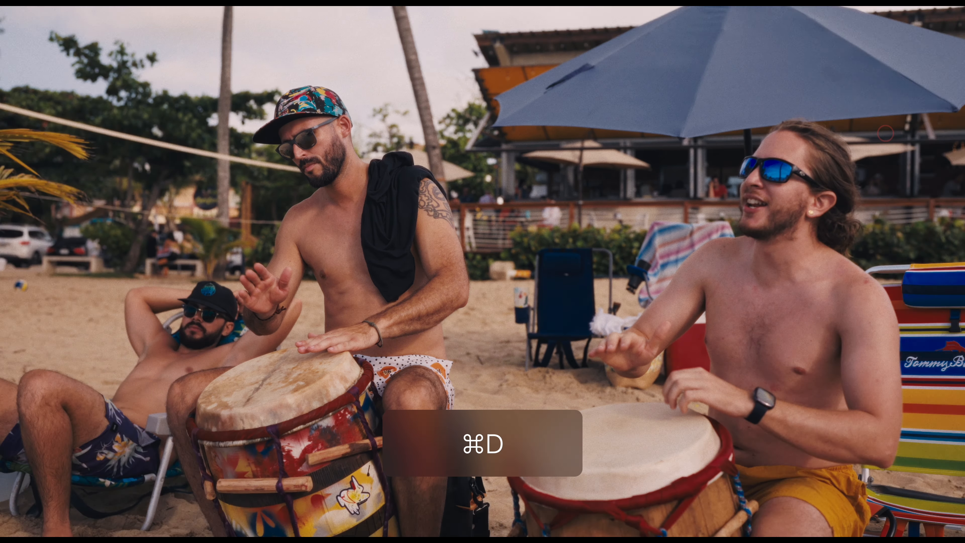
key(super+d)
key(super+d)
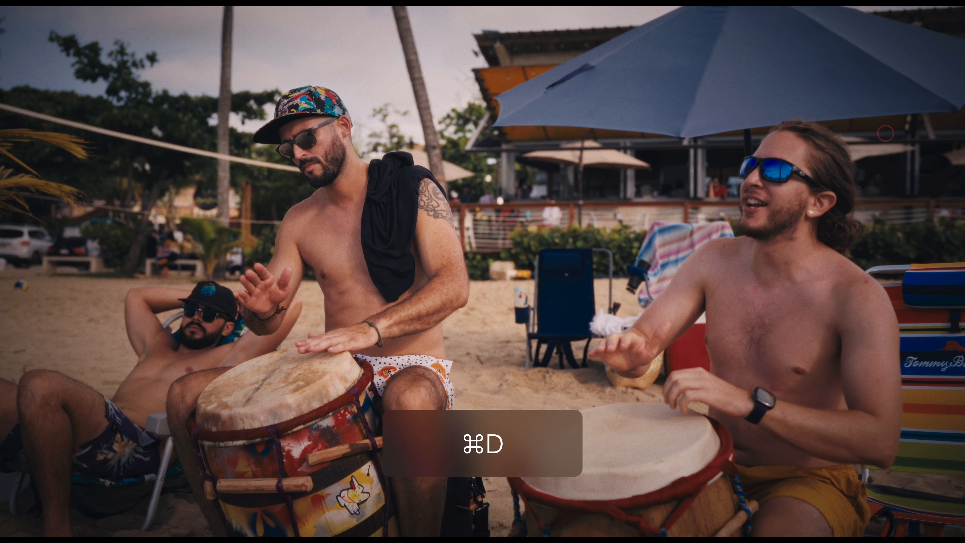
key(super+f)
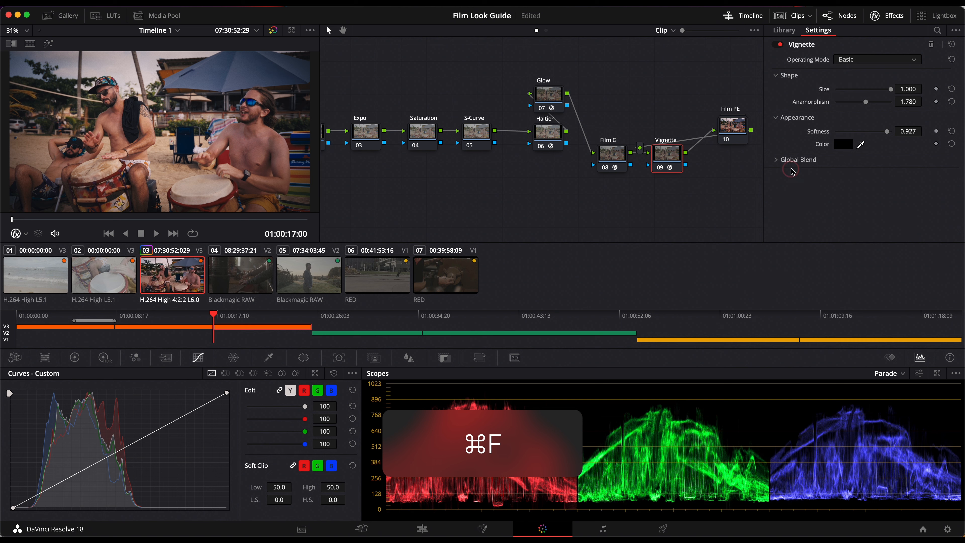
Reduce the vignette's global blend to 0.294
click(794, 158)
drag(907, 175, 815, 183)
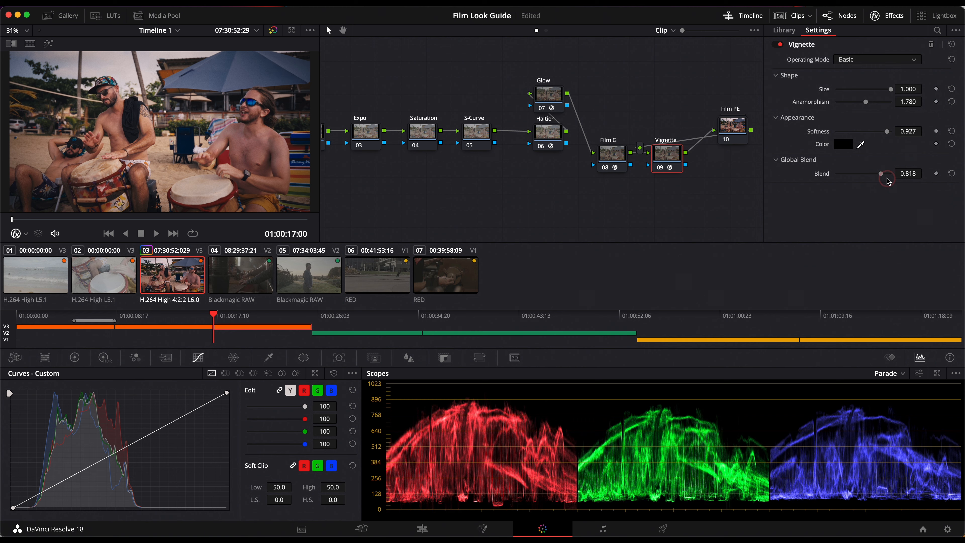
drag(881, 175, 853, 175)
Compare the full-screen image with the vignette repeatedly off and on, then save the project and close the effects library
key(super+f)
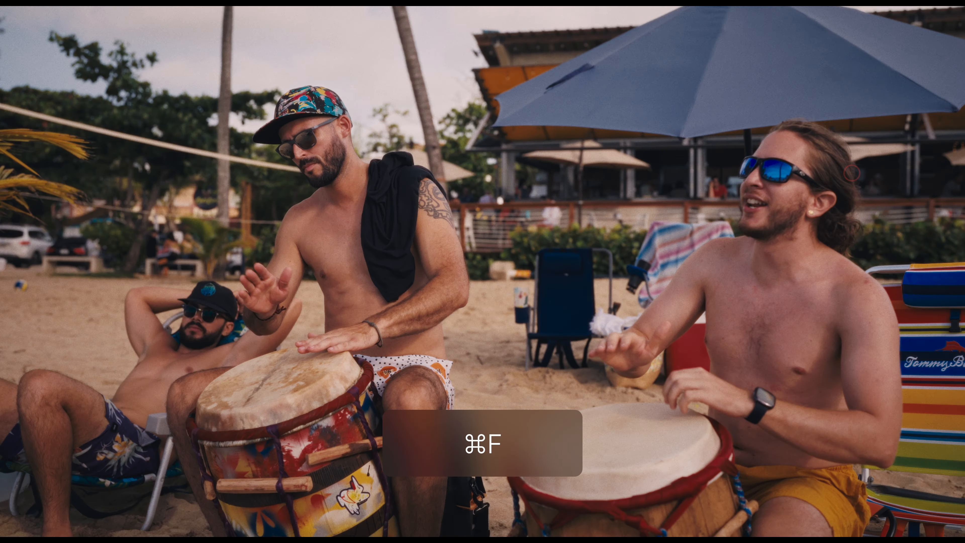
key(super+d)
key(super+d)
key(super+d)
key(super+d)
key(super+d)
key(super+d)
key(super+d)
key(super+d)
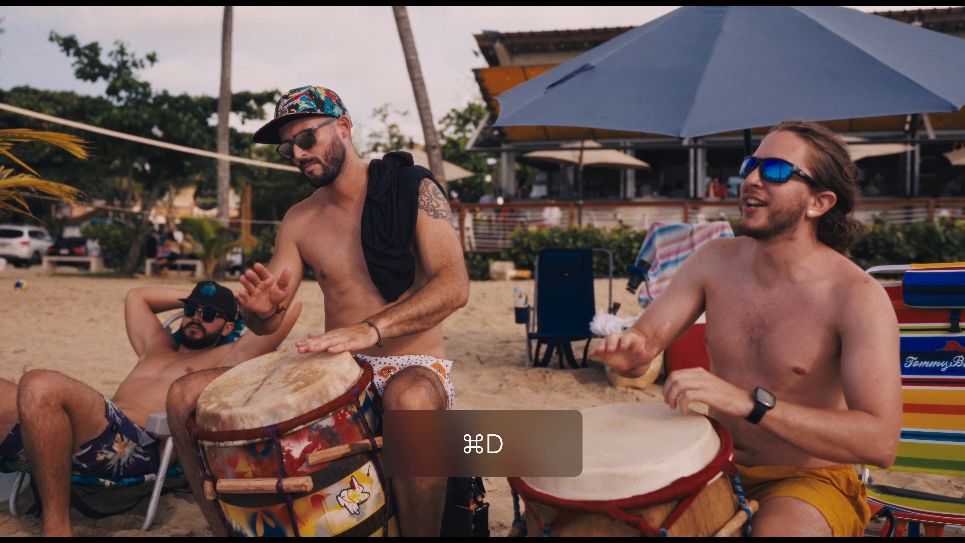
key(super+f)
key(super+s)
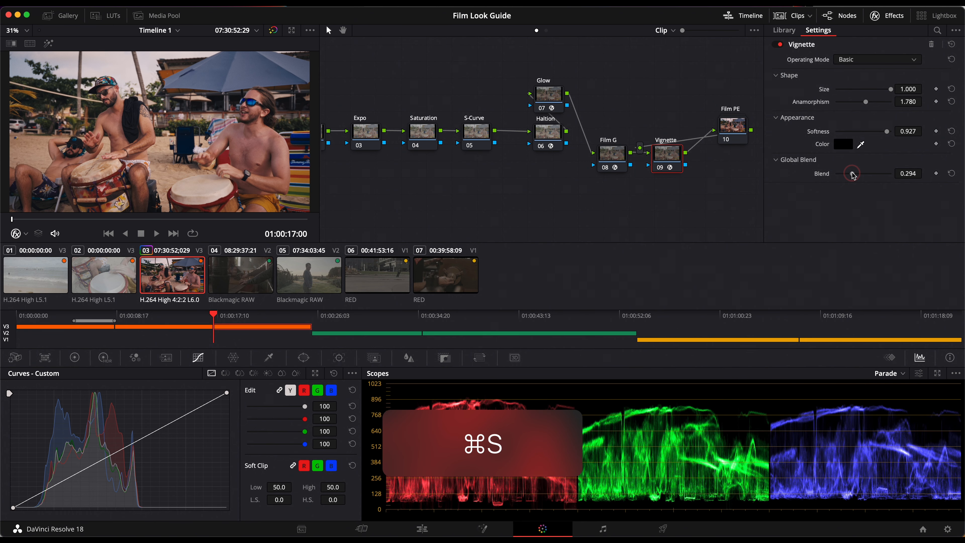
click(885, 15)
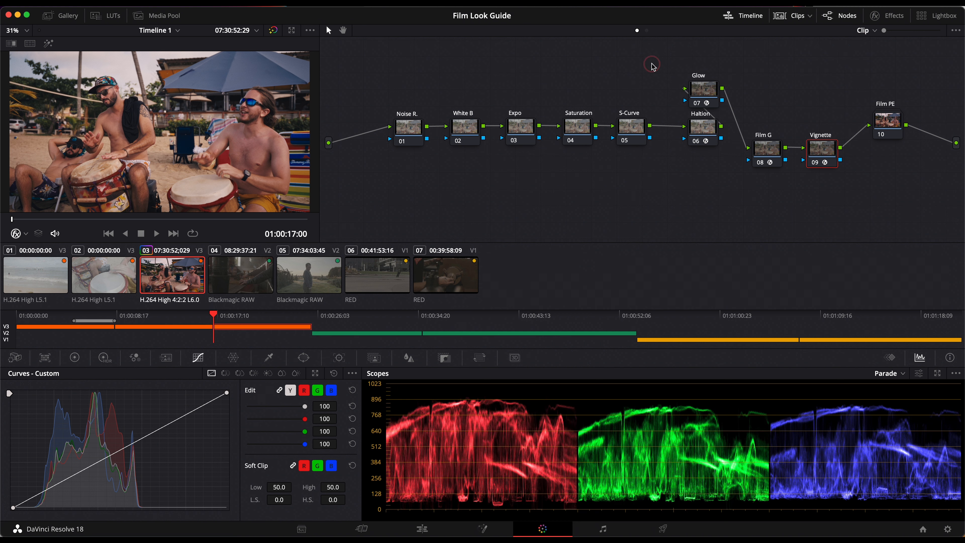
Shape an S-curve on the S-Curve node: lift the highlights, dip the shadows, lower the white endpoint and raise the black endpoint
click(632, 129)
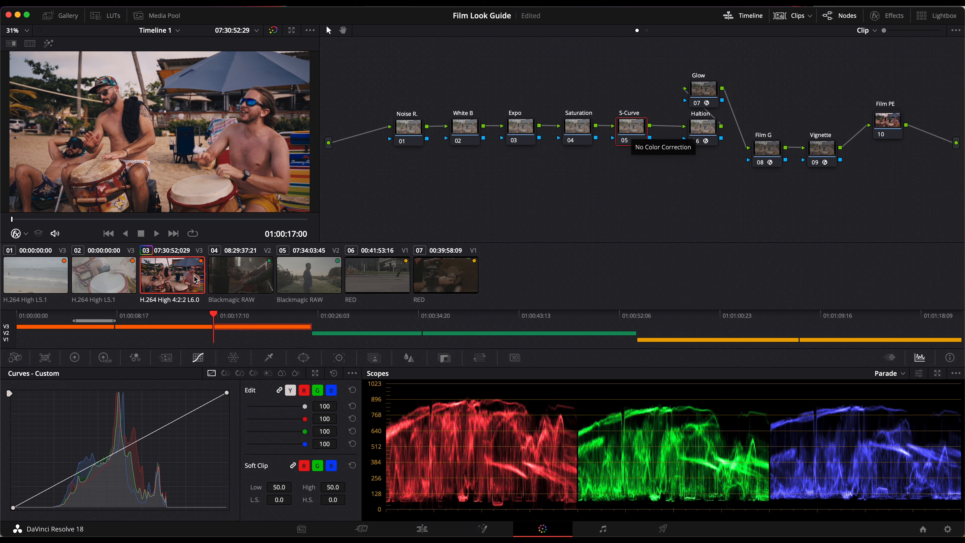
click(189, 415)
drag(188, 416, 187, 412)
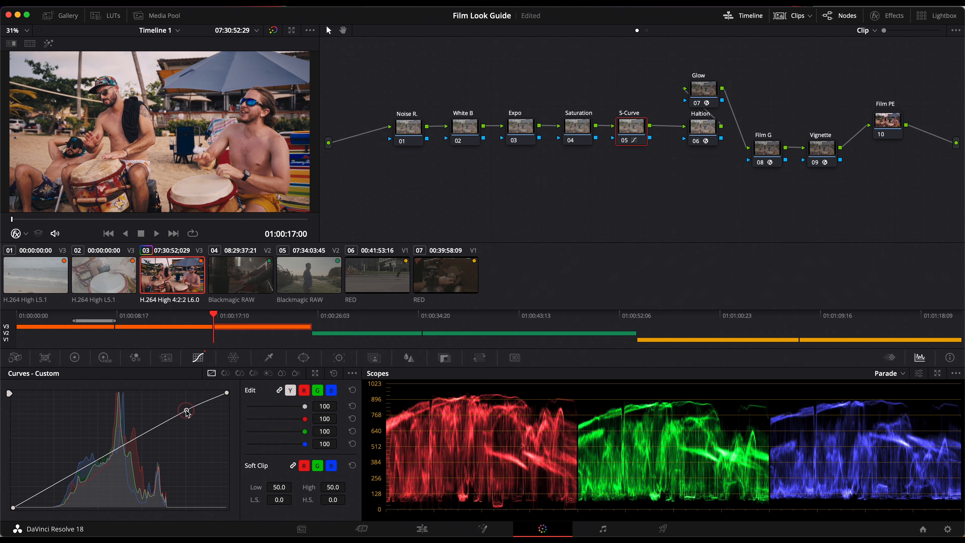
click(54, 488)
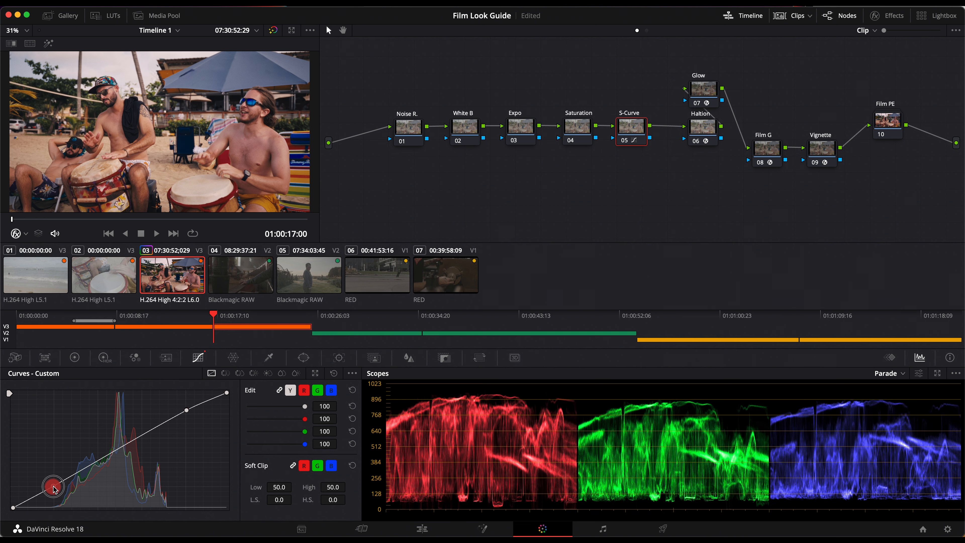
drag(54, 490, 56, 489)
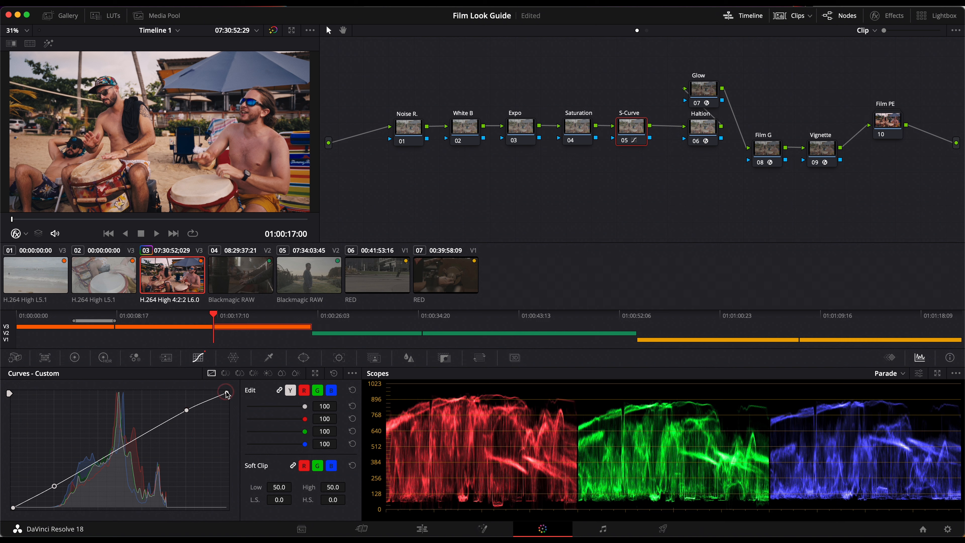
drag(230, 396, 229, 401)
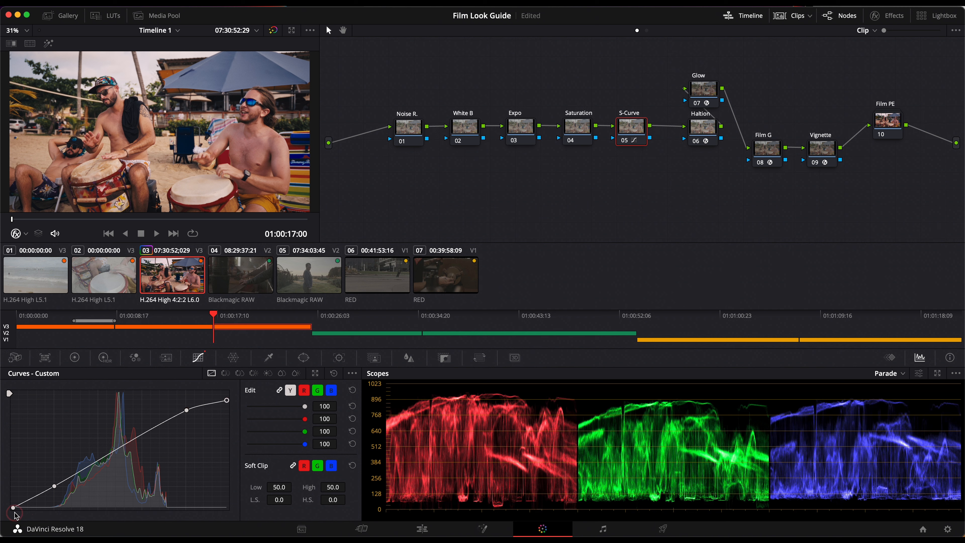
drag(13, 510, 14, 503)
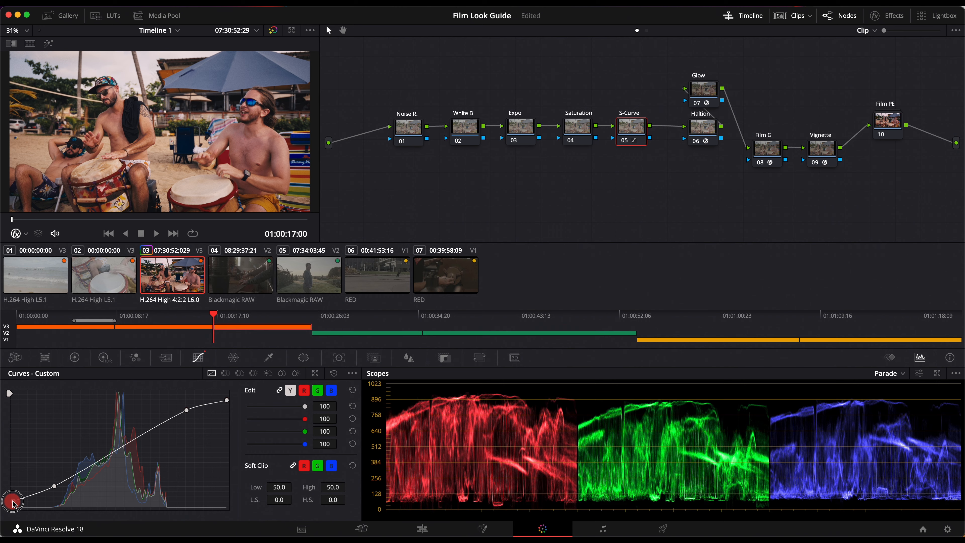
Compare the drummers clip full screen with the S-Curve node switched off and on
key(super+f)
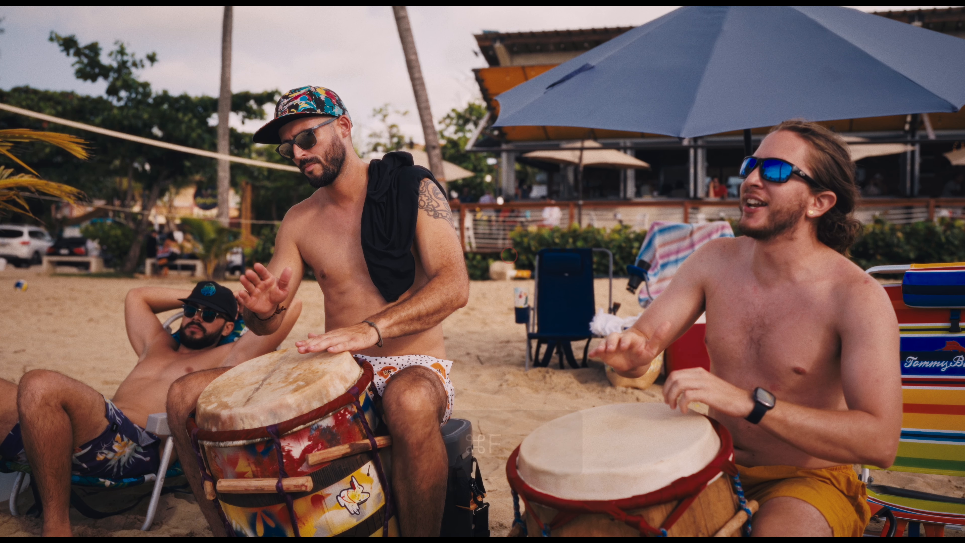
key(super+d)
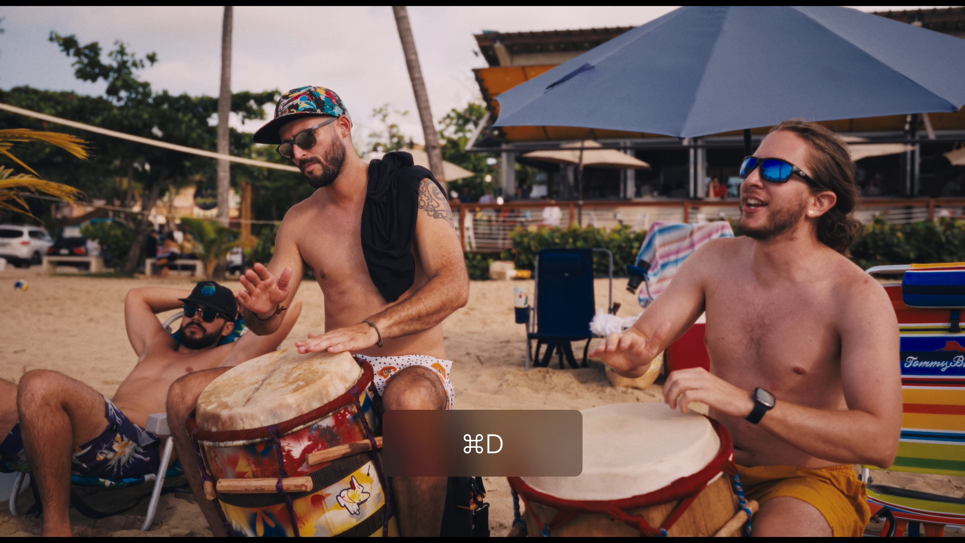
key(super+f)
Grab a still of the finished drummers grade and apply it from the gallery to clip 02
right_click(160, 131)
click(183, 136)
click(60, 15)
click(104, 275)
middle_click(179, 60)
Darken clip 02 on its Expo node by lowering the curve's white endpoint and moving the black endpoint inward
click(649, 128)
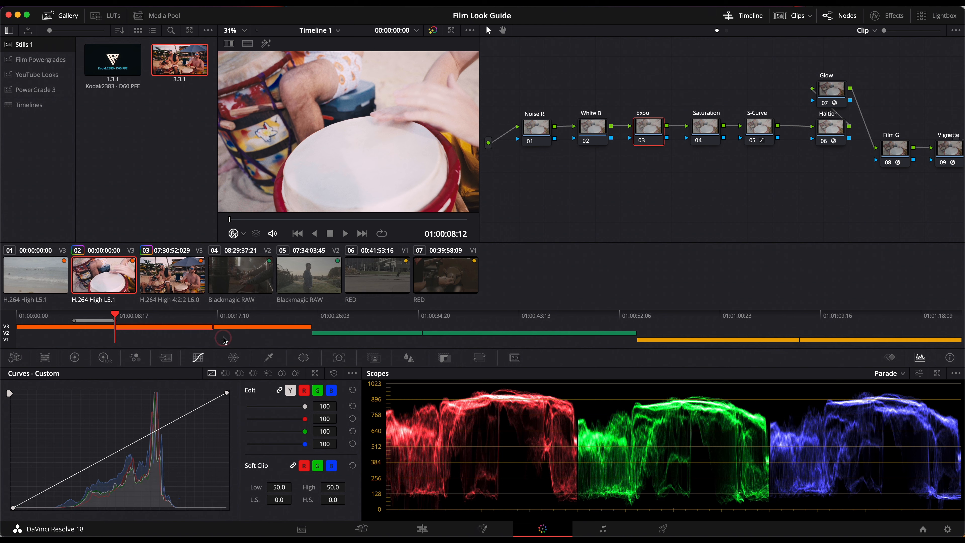
drag(227, 392, 230, 412)
drag(13, 508, 33, 517)
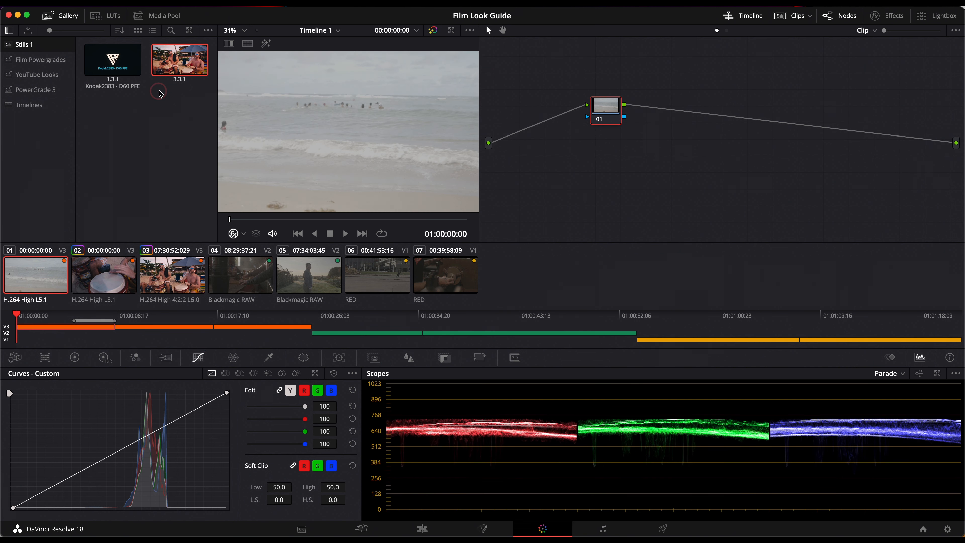
Apply the drummers still to clip 01 and darken its Expo node by lowering the curve's white endpoint and moving the black endpoint inward
drag(181, 63, 394, 172)
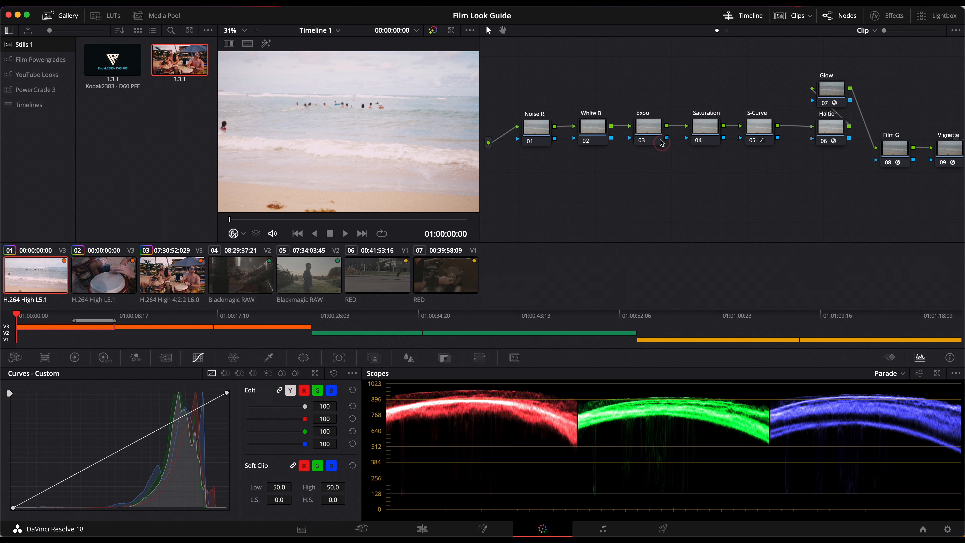
click(658, 133)
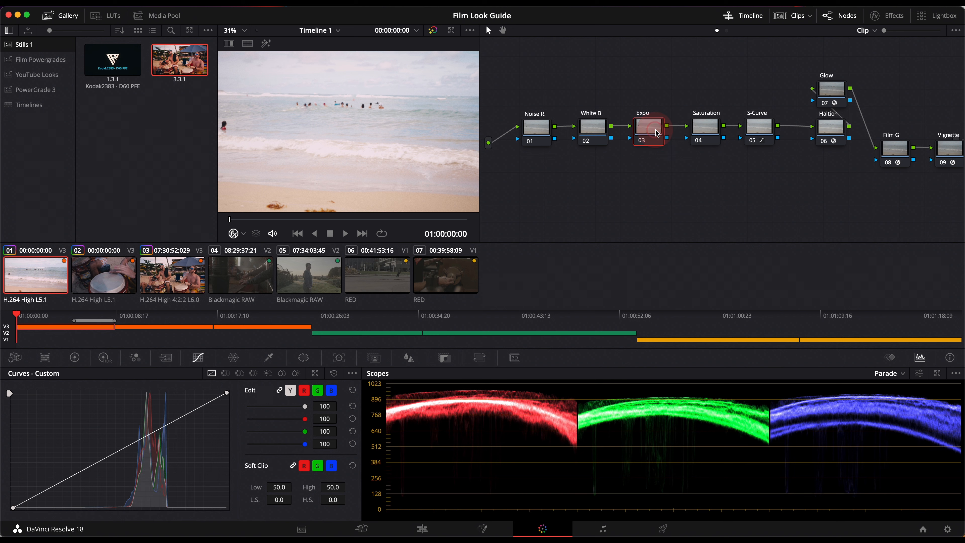
click(235, 423)
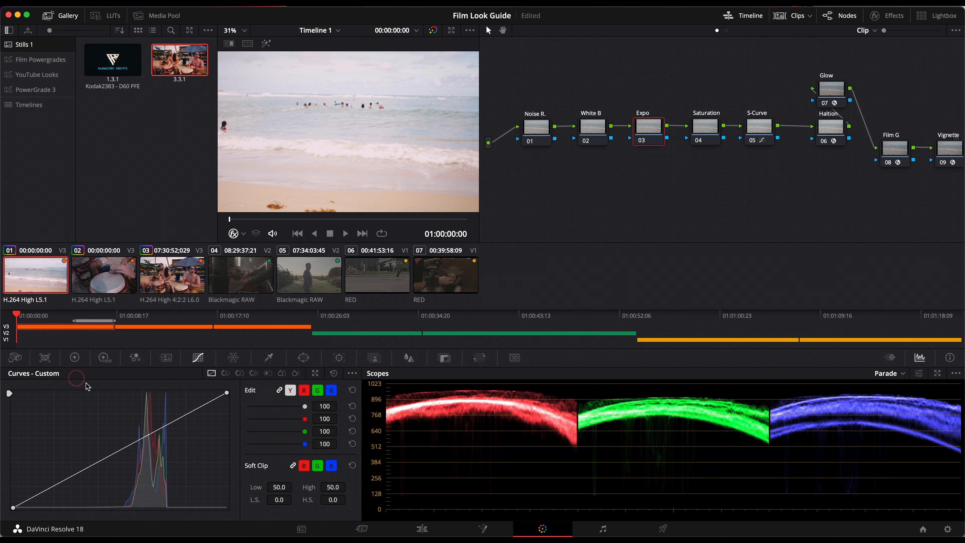
drag(227, 396, 230, 419)
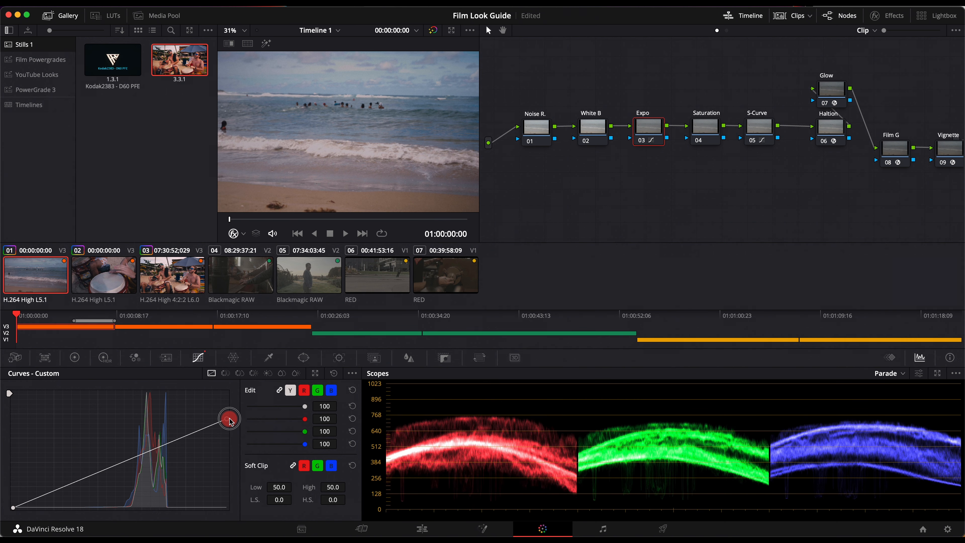
drag(13, 507, 29, 508)
drag(227, 419, 228, 418)
Close the effects library and the gallery to make room for clip 04's node graph
click(600, 176)
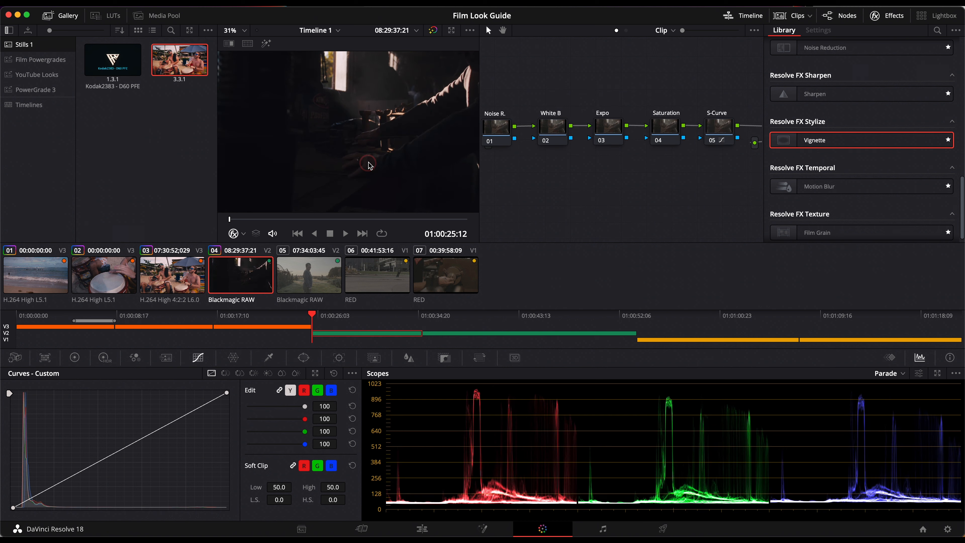
click(593, 162)
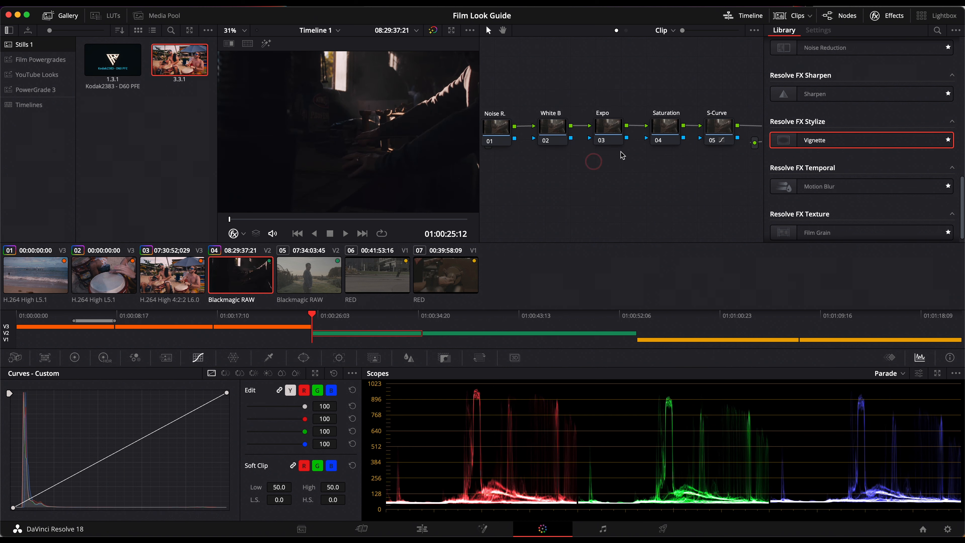
click(888, 16)
click(46, 18)
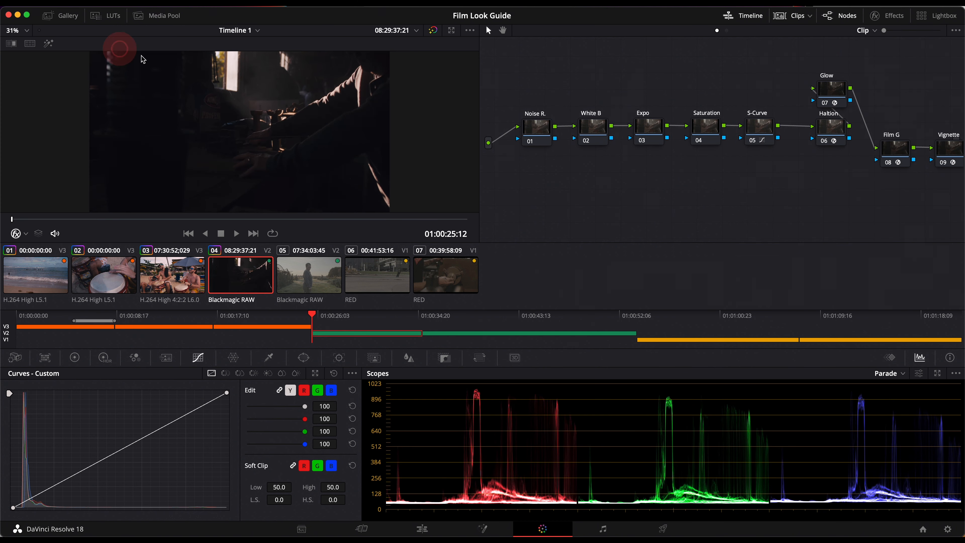
In clip 04's Film PE compound node, reset the Color Space Transform's inputs and set the input color space to DaVinci Wide Gamut
click(484, 106)
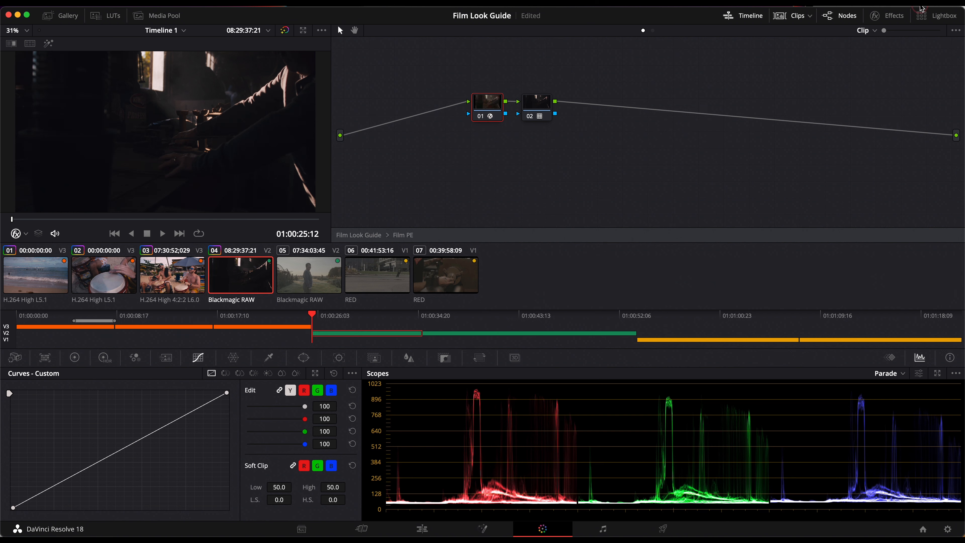
click(886, 15)
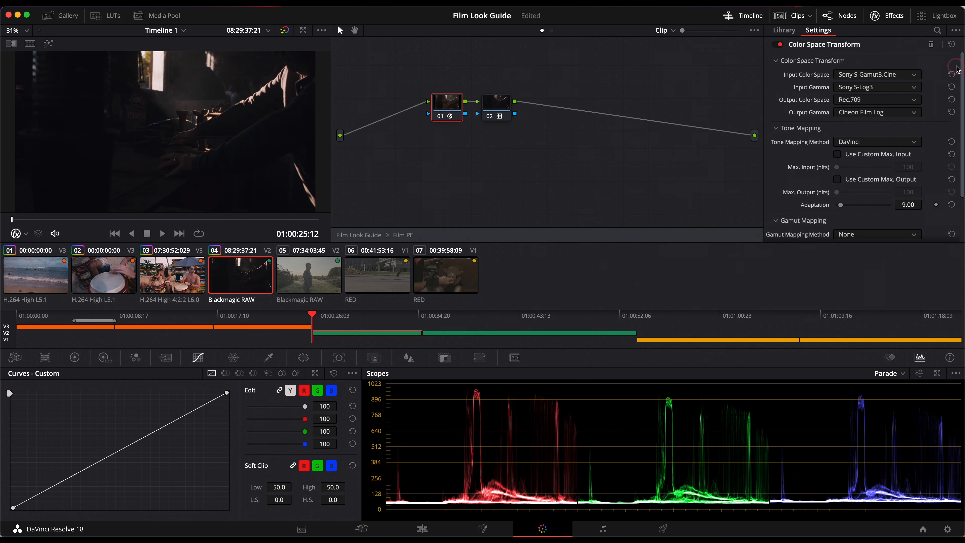
click(952, 75)
click(952, 87)
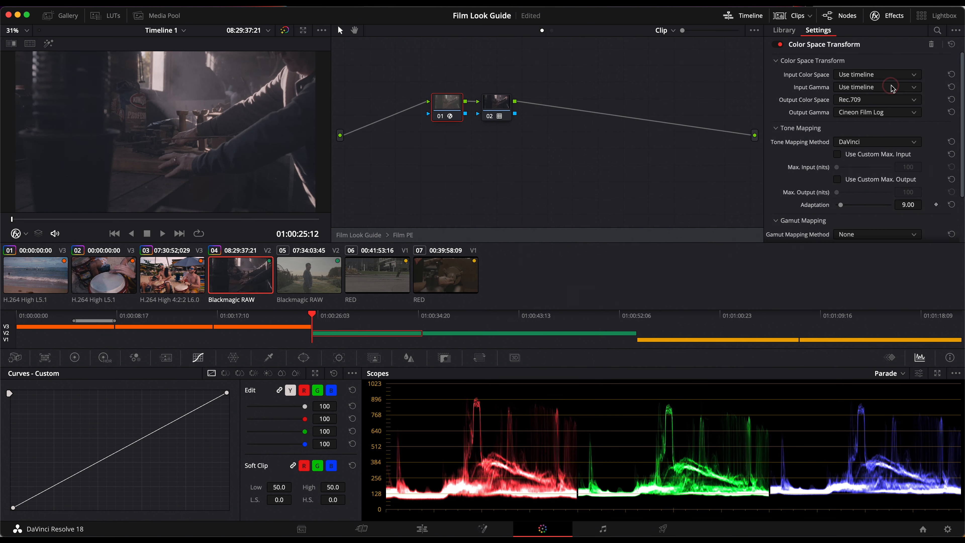
click(892, 88)
scroll(886, 156, down, 2)
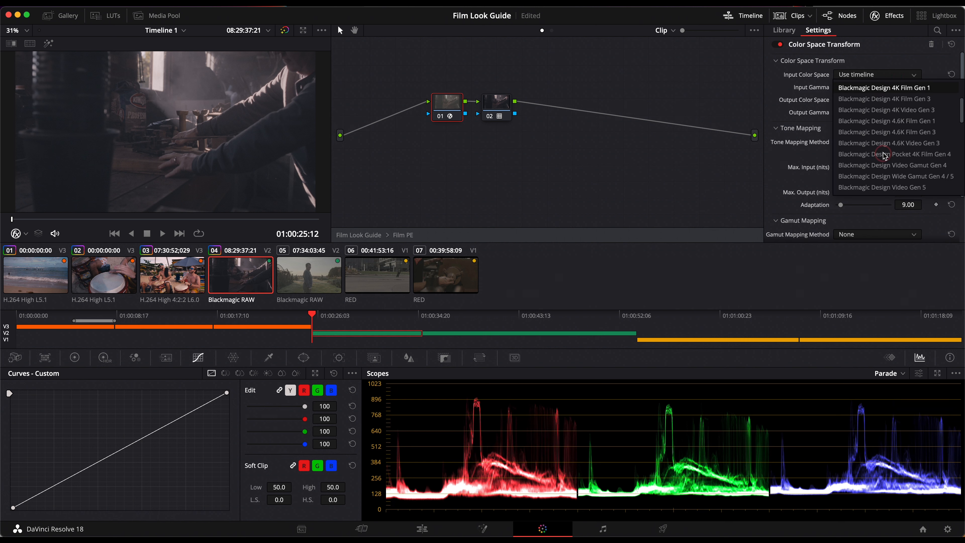
scroll(886, 156, down, 2)
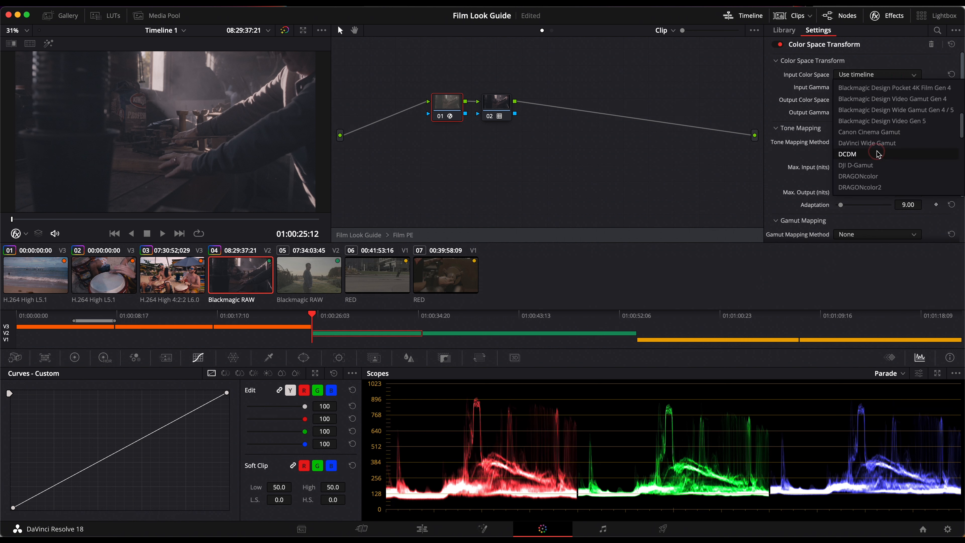
click(875, 144)
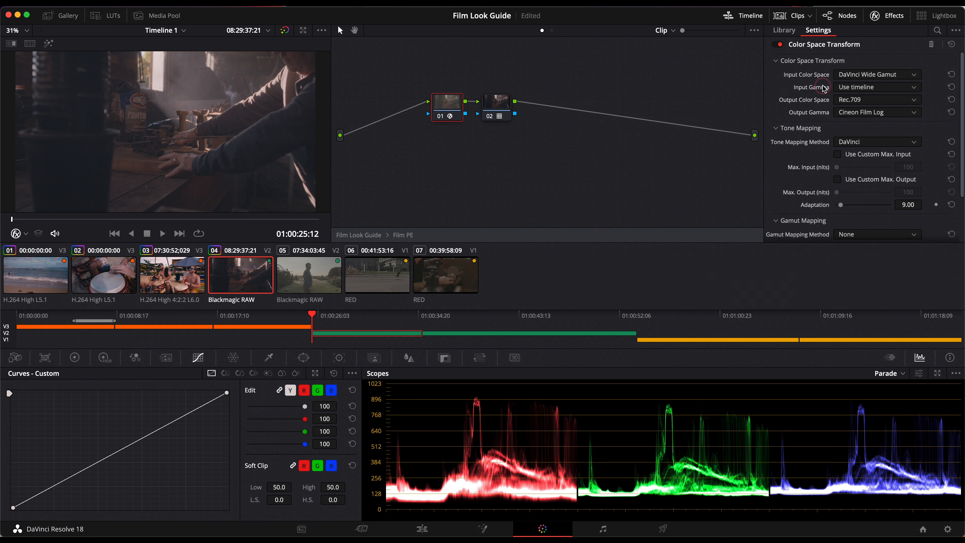
Set the Color Space Transform's input gamma to Blackmagic Design Film, then exit the compound node and close the effects settings
click(840, 87)
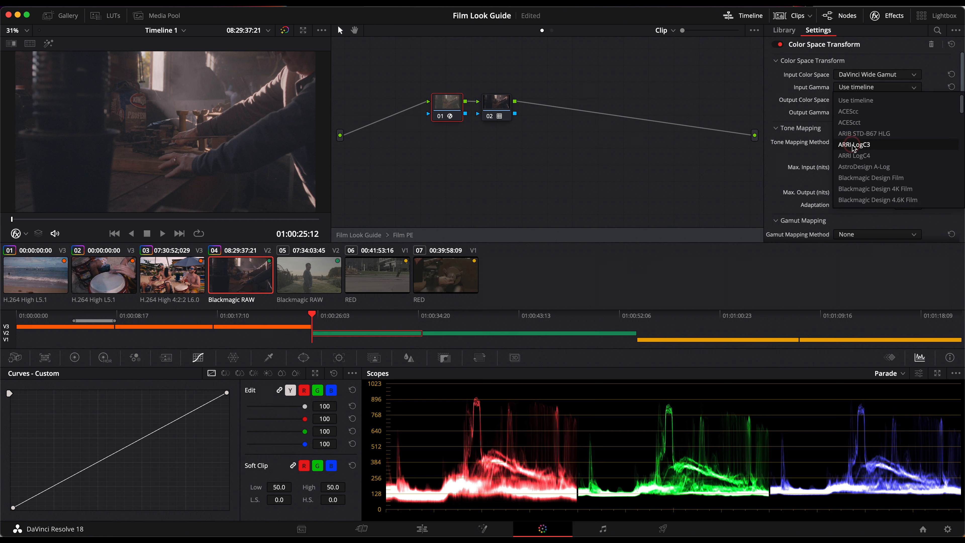
click(862, 178)
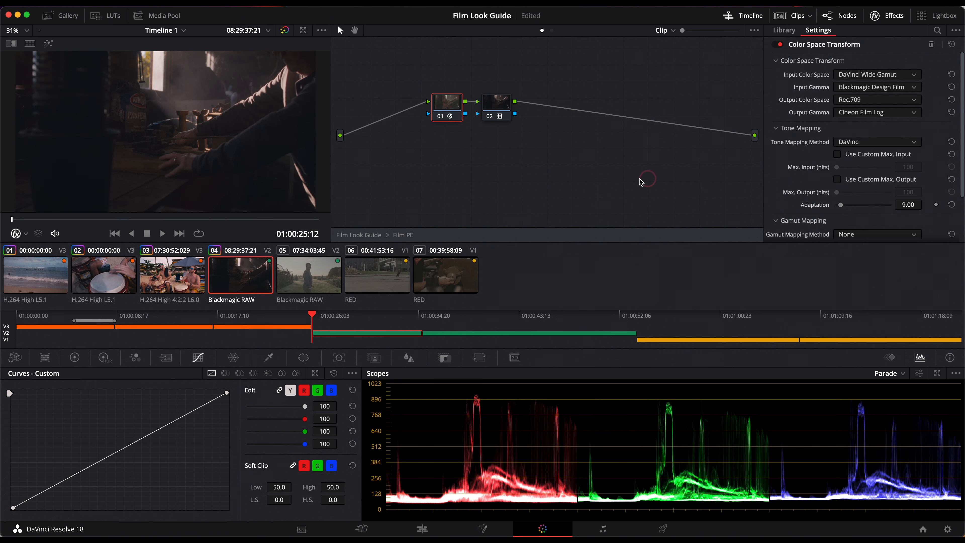
right_click(567, 76)
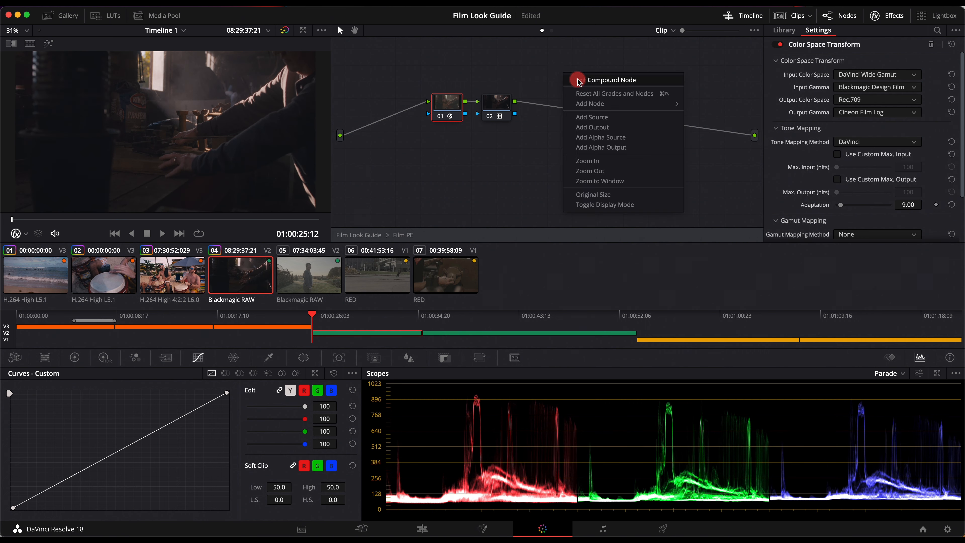
click(598, 80)
click(890, 23)
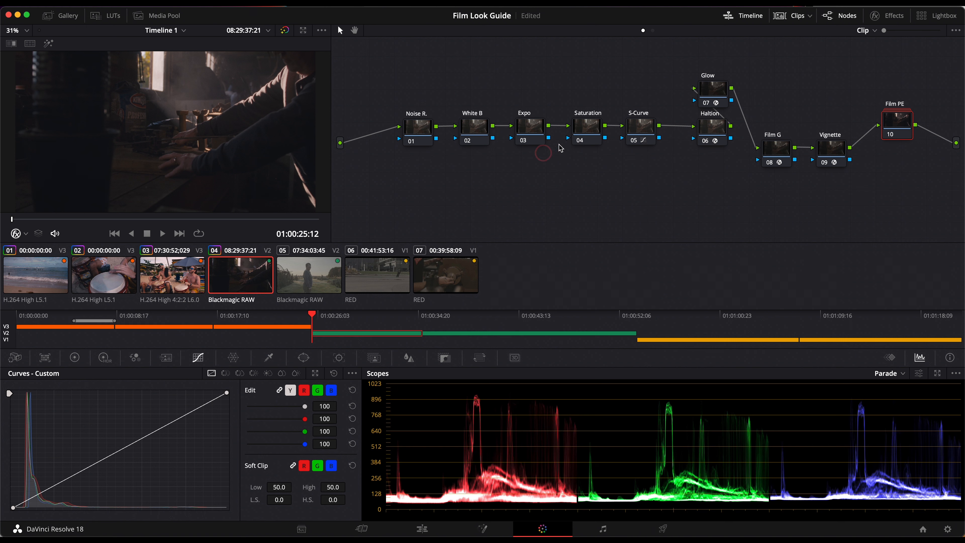
Refine clip 04's S-Curve node: nudge the shadow point down, raise the highlight point, lower the white endpoint and raise the black endpoint
click(648, 131)
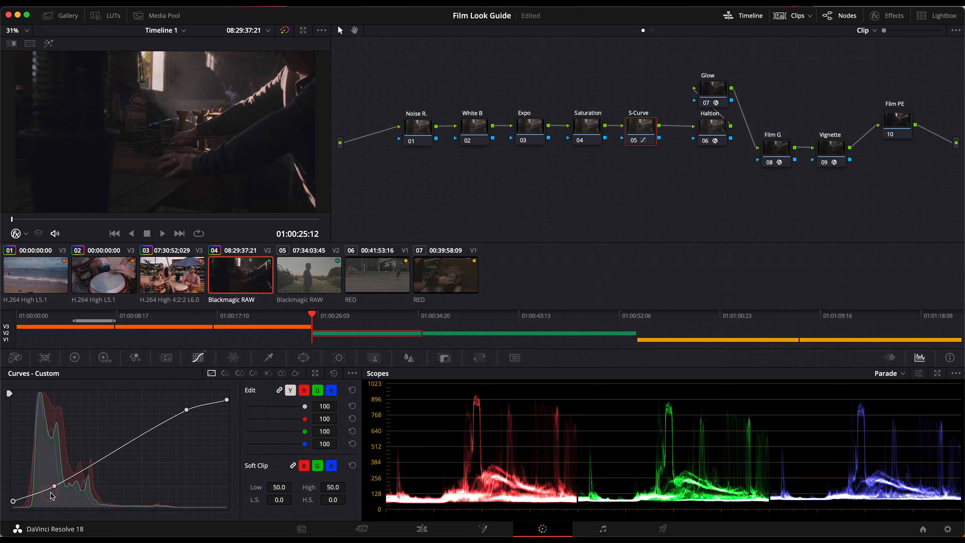
drag(55, 486, 56, 487)
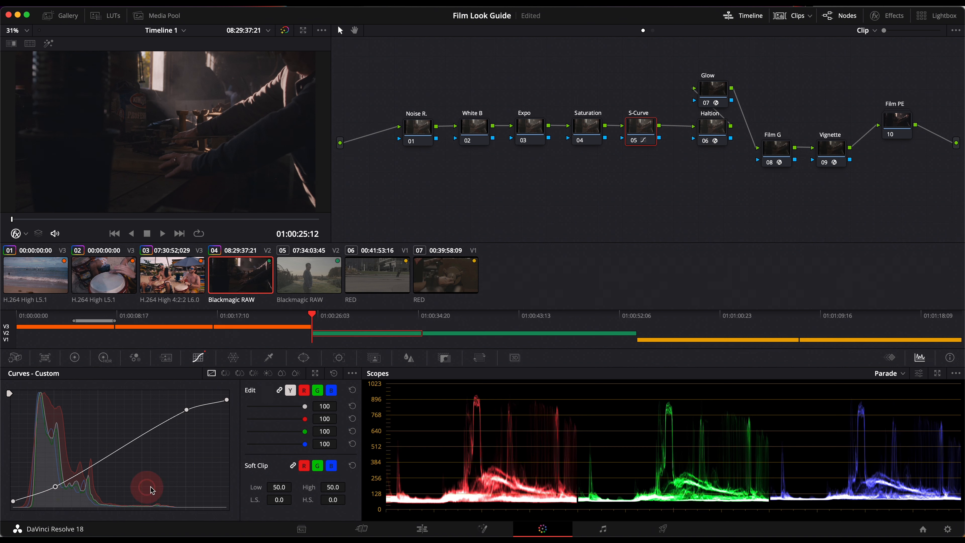
drag(186, 410, 227, 401)
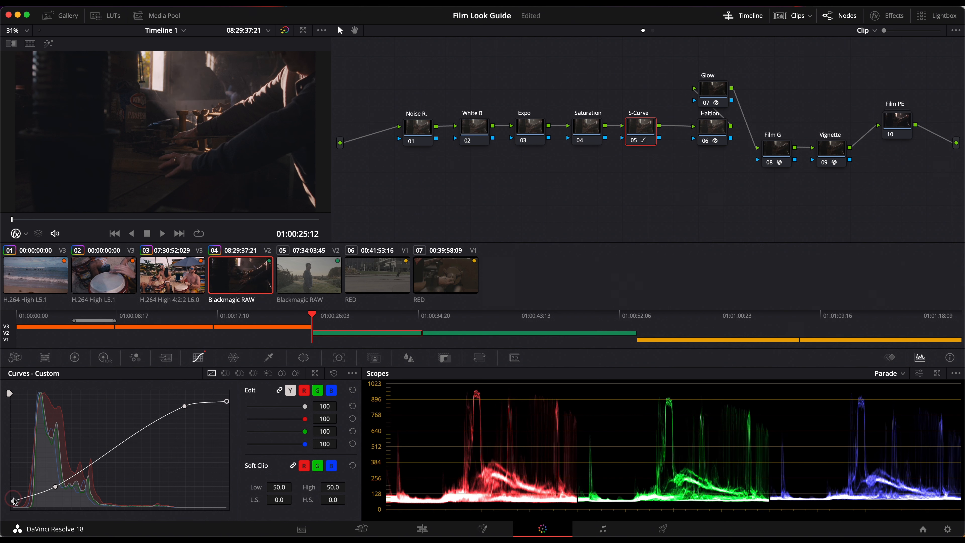
drag(14, 504, 13, 498)
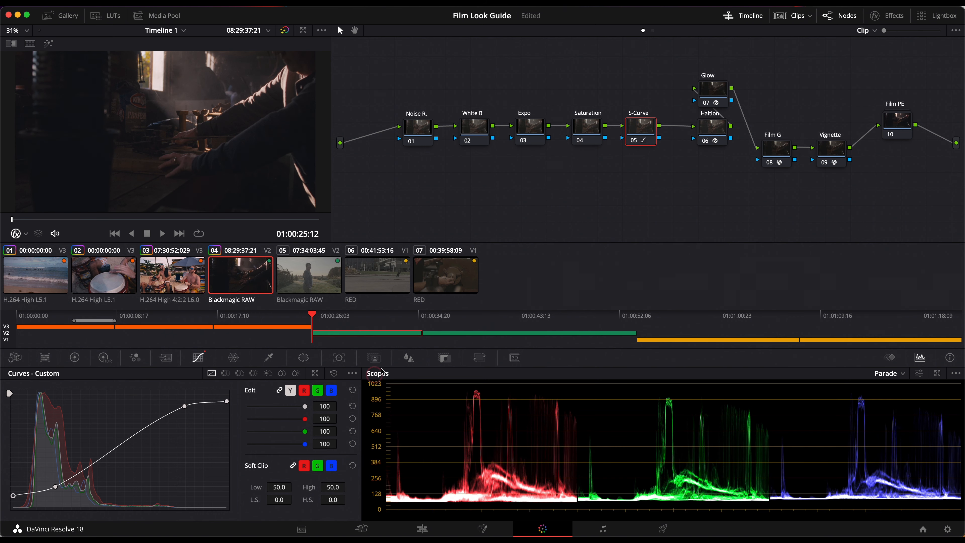
Play clip 04 full screen and grab a still of its grade
key(super+f)
key(space)
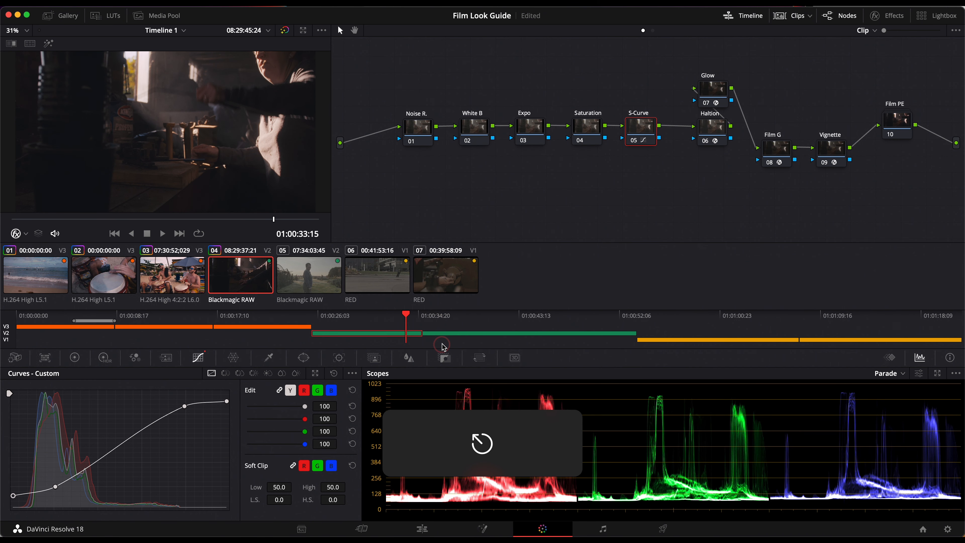
right_click(221, 75)
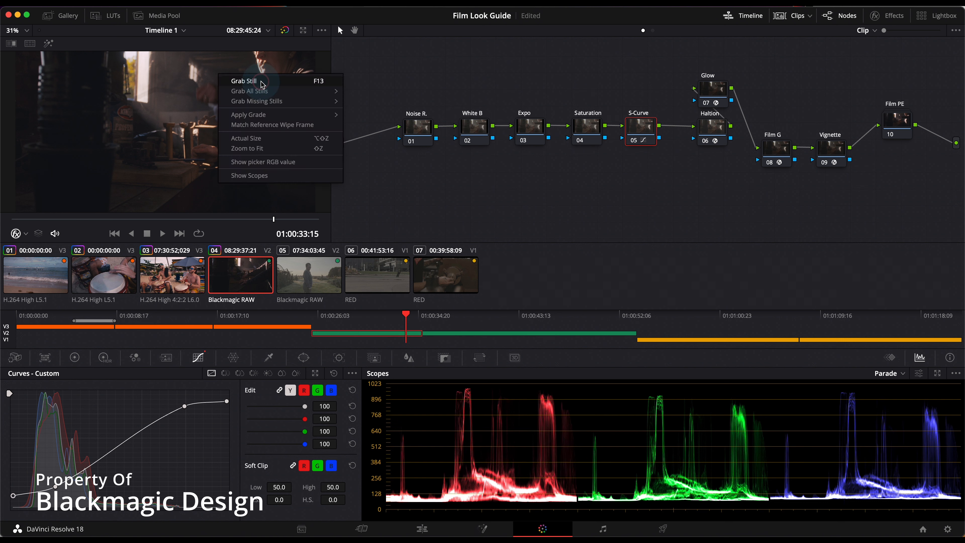
click(262, 82)
Open the gallery, play through the ungraded Blackmagic RAW clip 05, and select RED clip 06
click(323, 290)
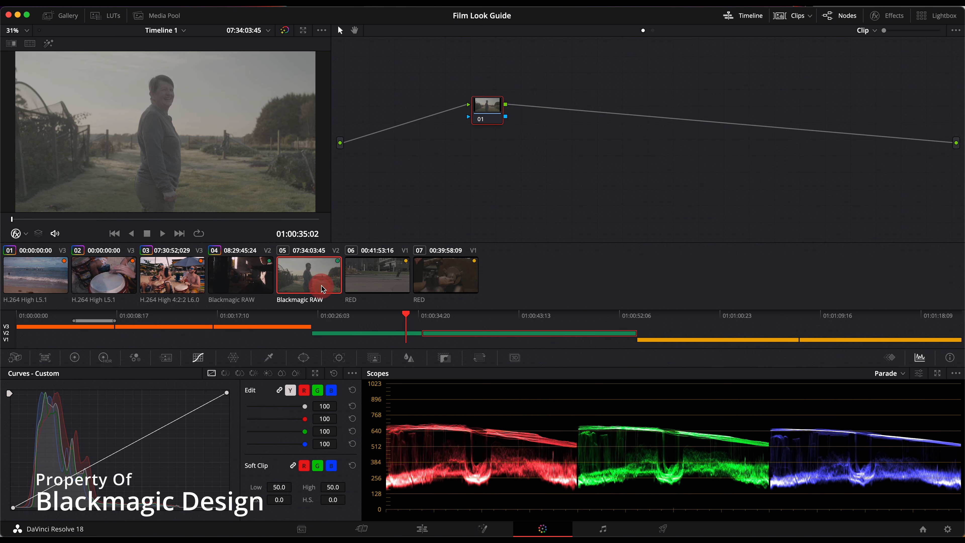
click(72, 18)
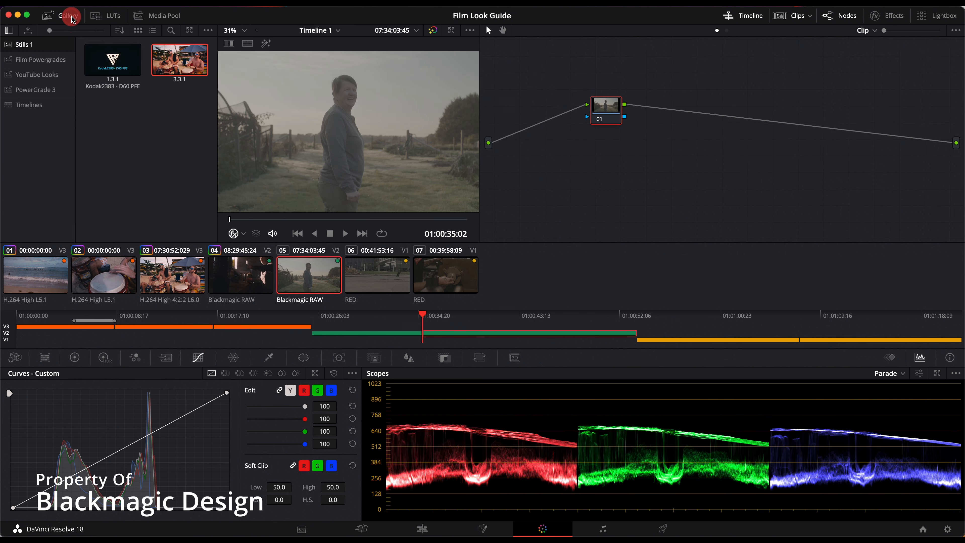
key(space)
key(space)
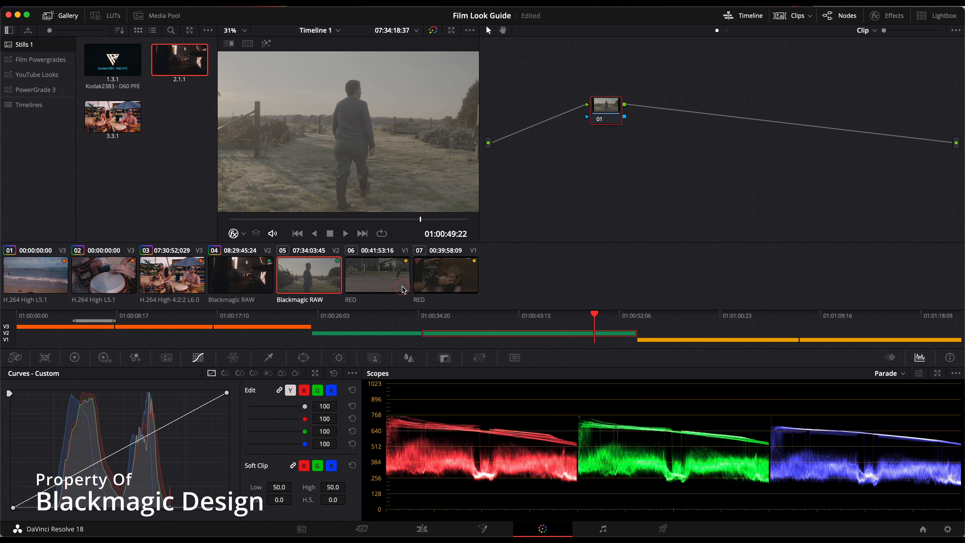
click(394, 283)
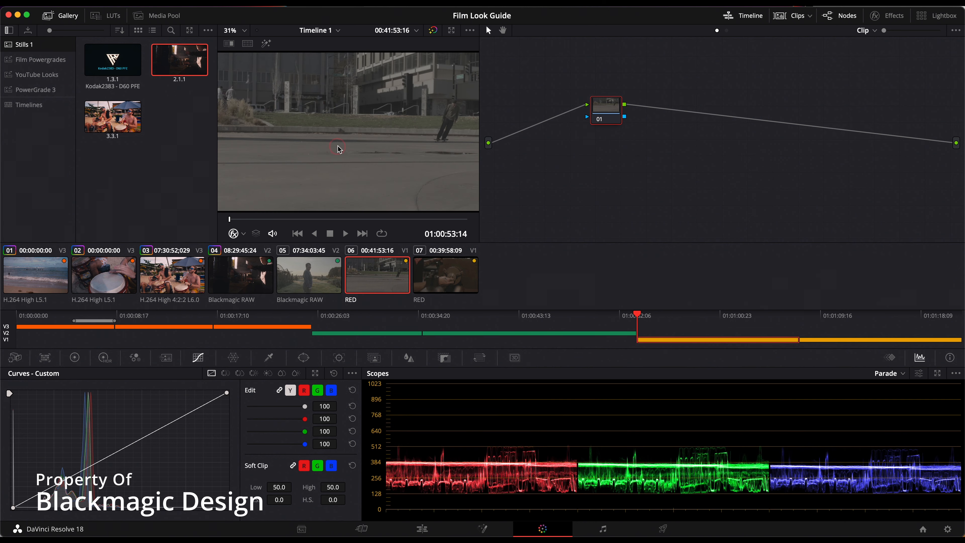